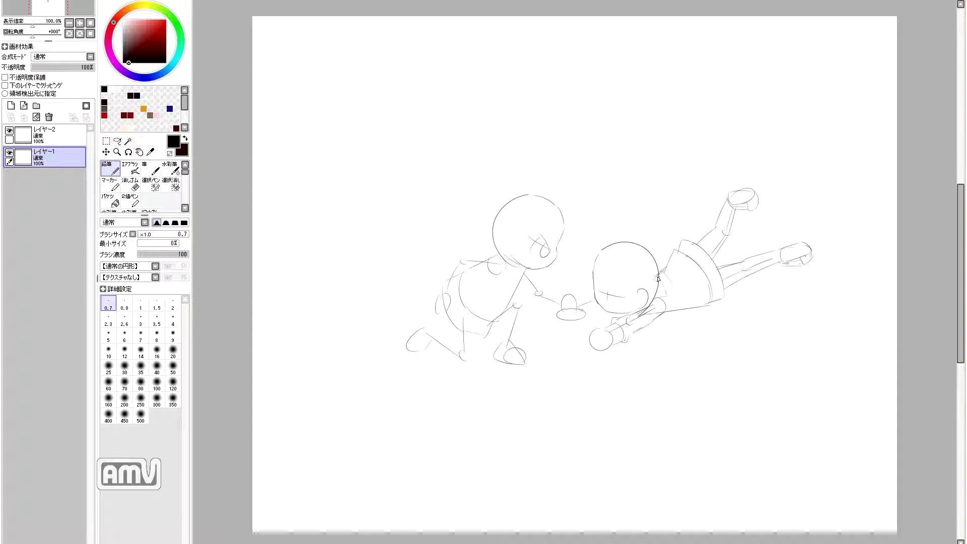
Sketch the lying character's spiky bangs, side hair, eyes and mouth over the head guide with the pencil.
{"action": "mouse_move", "coordinate": [738, 199]}
{"action": "left_mouse_down"}
{"action": "mouse_move", "coordinate": [723, 270]}
{"action": "mouse_move", "coordinate": [793, 260]}
{"action": "left_mouse_up"}
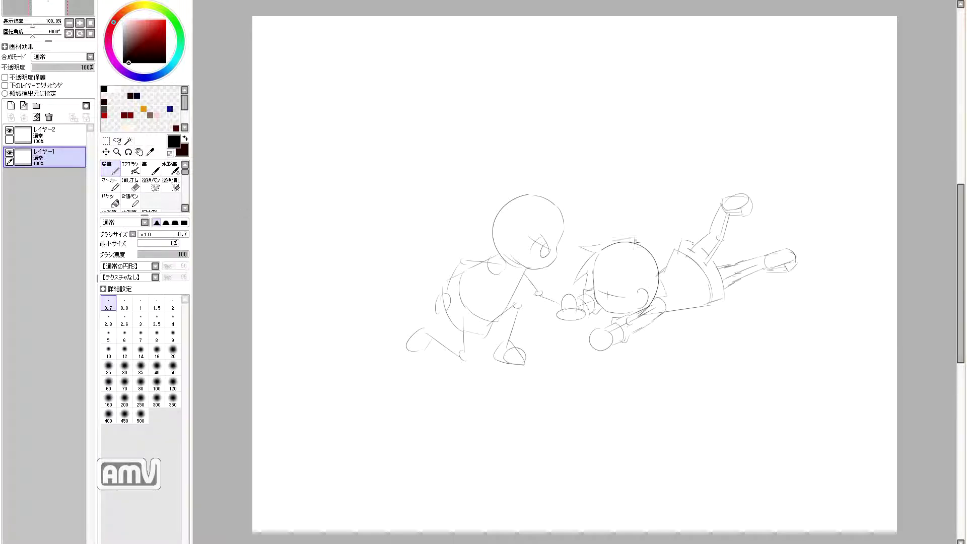
{"action": "left_click_drag", "start_coordinate": [661, 298], "coordinate": [634, 319]}
{"action": "mouse_move", "coordinate": [600, 285]}
{"action": "left_mouse_down"}
{"action": "mouse_move", "coordinate": [627, 289]}
{"action": "mouse_move", "coordinate": [620, 316]}
{"action": "left_mouse_up"}
{"action": "left_click_drag", "start_coordinate": [609, 260], "coordinate": [641, 304]}
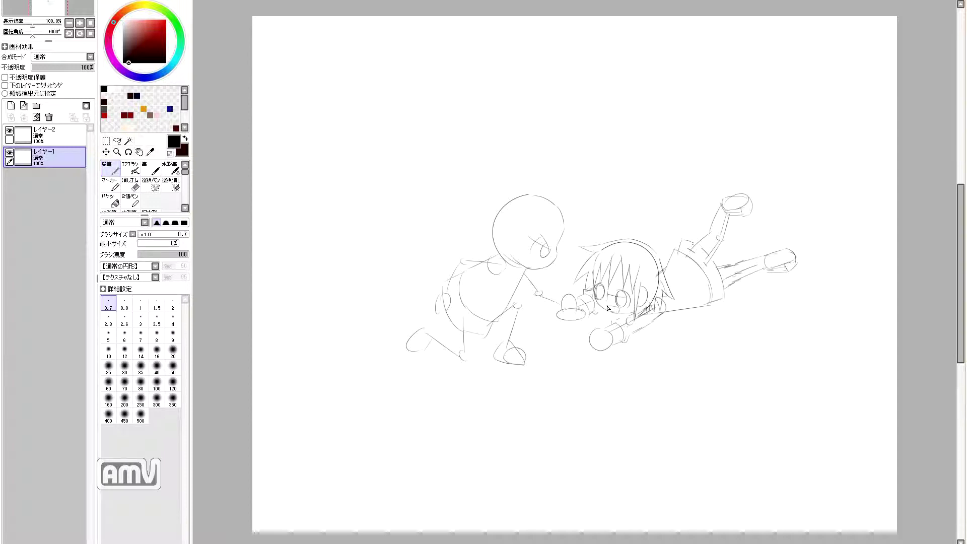
Draw the lying character's lower hand with fingers and redraw the raised lower leg and foot.
{"action": "left_click_drag", "start_coordinate": [612, 333], "coordinate": [589, 342]}
{"action": "mouse_move", "coordinate": [703, 245]}
{"action": "left_mouse_down"}
{"action": "mouse_move", "coordinate": [700, 210]}
{"action": "mouse_move", "coordinate": [720, 187]}
{"action": "mouse_move", "coordinate": [724, 233]}
{"action": "mouse_move", "coordinate": [721, 223]}
{"action": "left_mouse_up"}
{"action": "key", "text": "l"}
{"action": "key", "text": "ctrl+d"}
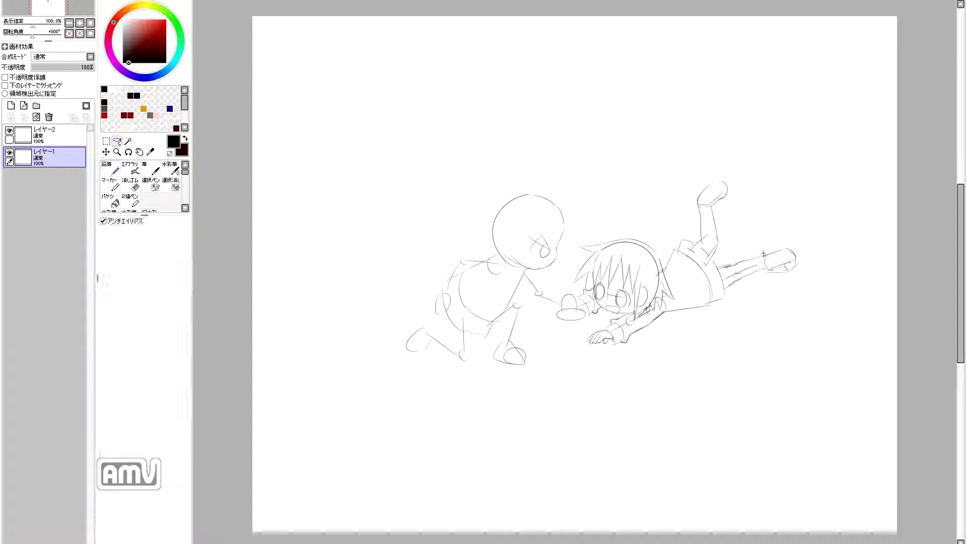
Refine the lying character's outstretched leg and shoe, erasing the rough construction lines.
{"action": "key", "text": "n"}
{"action": "left_click_drag", "start_coordinate": [760, 269], "coordinate": [787, 261]}
{"action": "key", "text": "e"}
{"action": "key", "text": "n"}
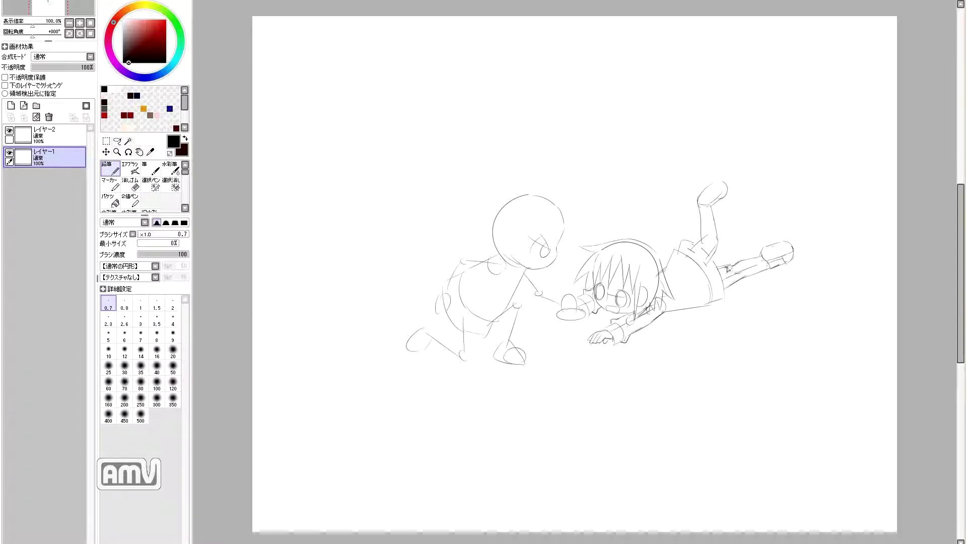
{"action": "left_click_drag", "start_coordinate": [720, 268], "coordinate": [726, 297]}
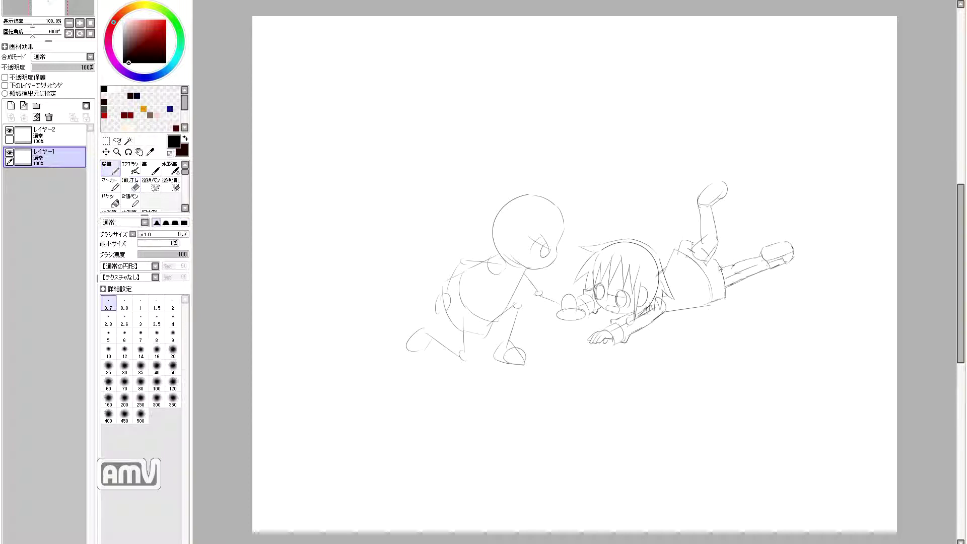
Clean up the knee of the lying character's raised leg and redraw its shoe closer to the knee.
{"action": "left_click_drag", "start_coordinate": [700, 243], "coordinate": [693, 253]}
{"action": "key", "text": "e"}
{"action": "key", "text": "n"}
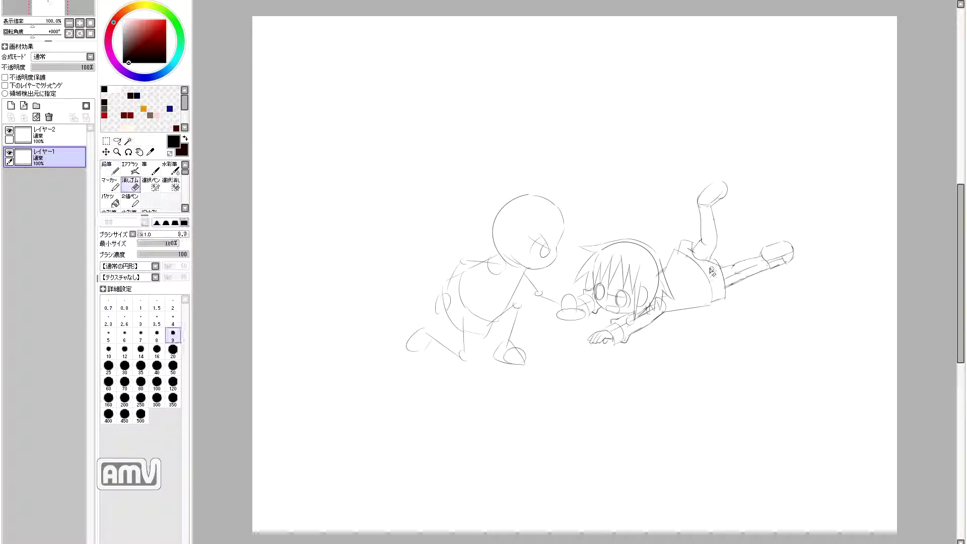
{"action": "left_click_drag", "start_coordinate": [715, 194], "coordinate": [716, 233]}
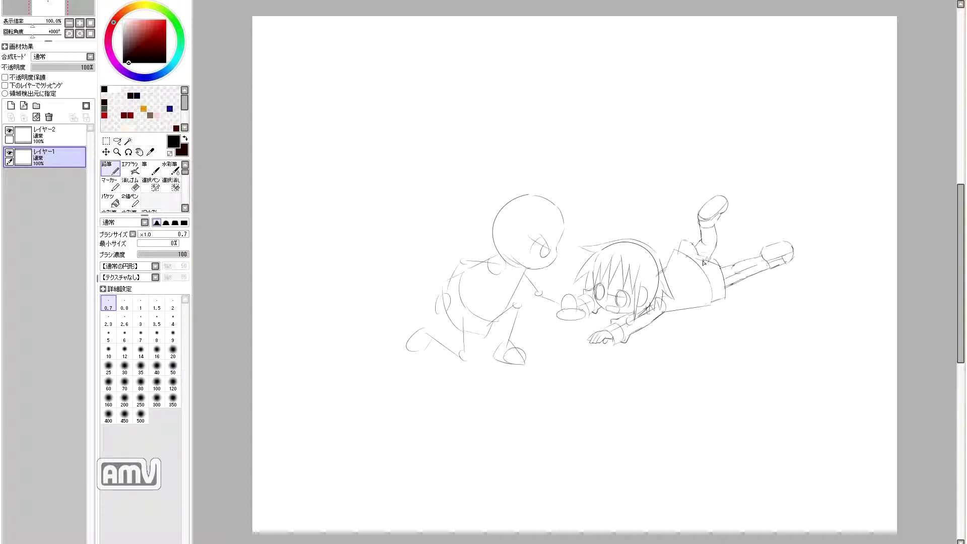
Check the sketch mirrored and redraw the lying character's hair as a rounder bob with jagged ends.
{"action": "key", "text": "h"}
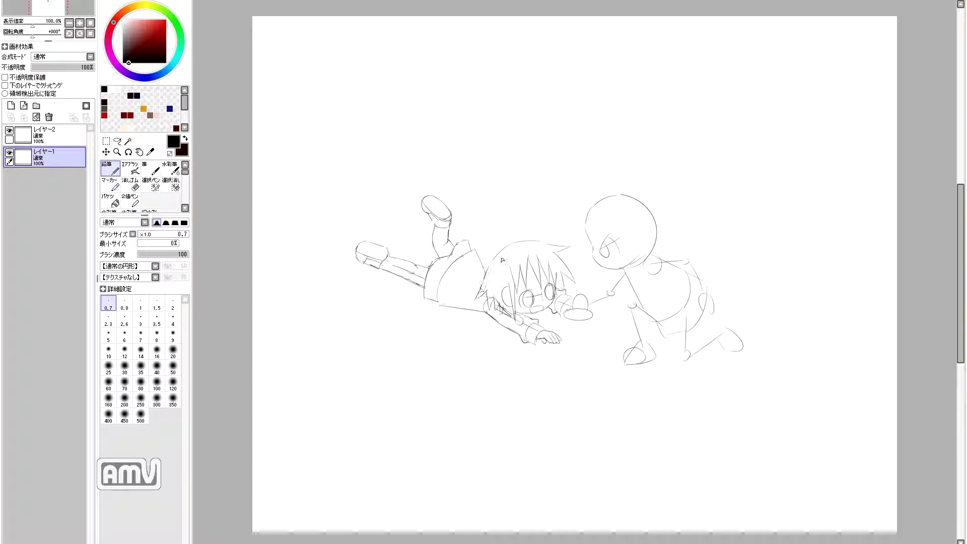
{"action": "key", "text": "h"}
{"action": "left_click_drag", "start_coordinate": [592, 246], "coordinate": [639, 240]}
{"action": "key", "text": "e"}
{"action": "key", "text": "e"}
{"action": "left_click_drag", "start_coordinate": [584, 262], "coordinate": [582, 295]}
{"action": "key", "text": "e"}
{"action": "key", "text": "e"}
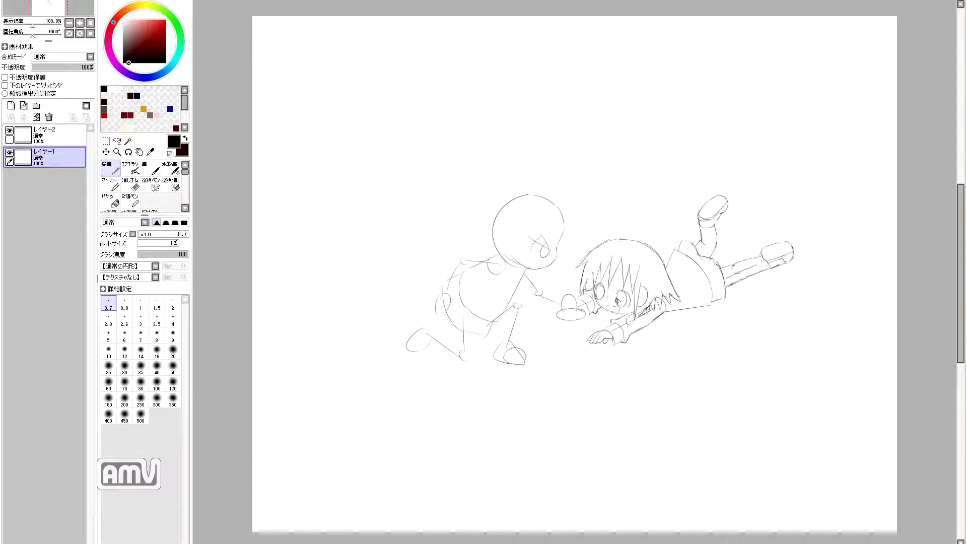
Refine the lying character's face, erasing the guide lines around the eyes and mouth.
{"action": "key", "text": "e"}
{"action": "key", "text": "e"}
{"action": "left_click_drag", "start_coordinate": [605, 306], "coordinate": [614, 311]}
{"action": "key", "text": "e"}
{"action": "key", "text": "e"}
{"action": "key", "text": "e"}
{"action": "key", "text": "e"}
{"action": "key", "text": "e"}
{"action": "key", "text": "e"}
{"action": "key", "text": "e"}
{"action": "key", "text": "e"}
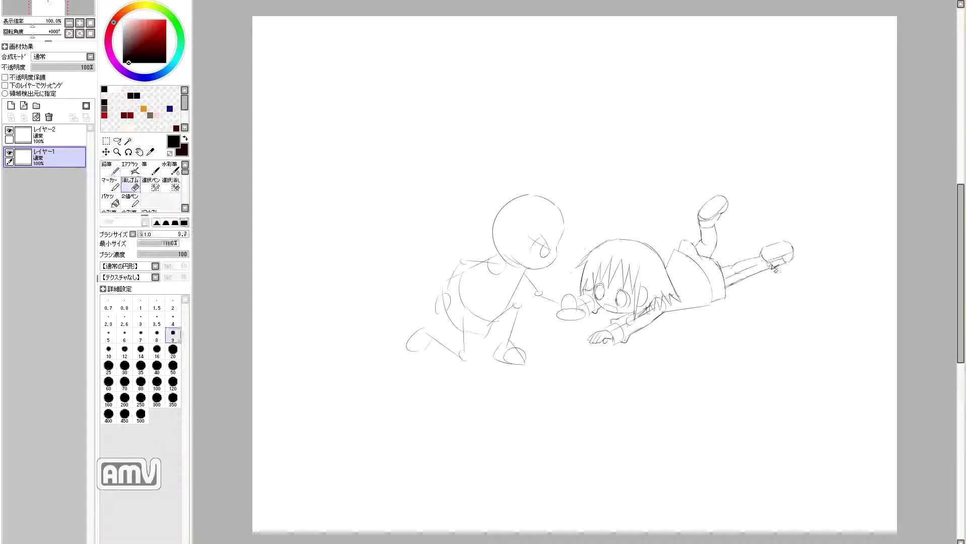
Clean up the lying character's shoes, soles and legs by alternating pencil and eraser, checking the mirrored drawing.
{"action": "key", "text": "e"}
{"action": "key", "text": "e"}
{"action": "key", "text": "e"}
{"action": "key", "text": "e"}
{"action": "key", "text": "e"}
{"action": "key", "text": "e"}
{"action": "key", "text": "e"}
{"action": "key", "text": "e"}
{"action": "key", "text": "e"}
{"action": "key", "text": "e"}
{"action": "key", "text": "h"}
{"action": "key", "text": "e"}
{"action": "key", "text": "e"}
{"action": "key", "text": "e"}
{"action": "key", "text": "e"}
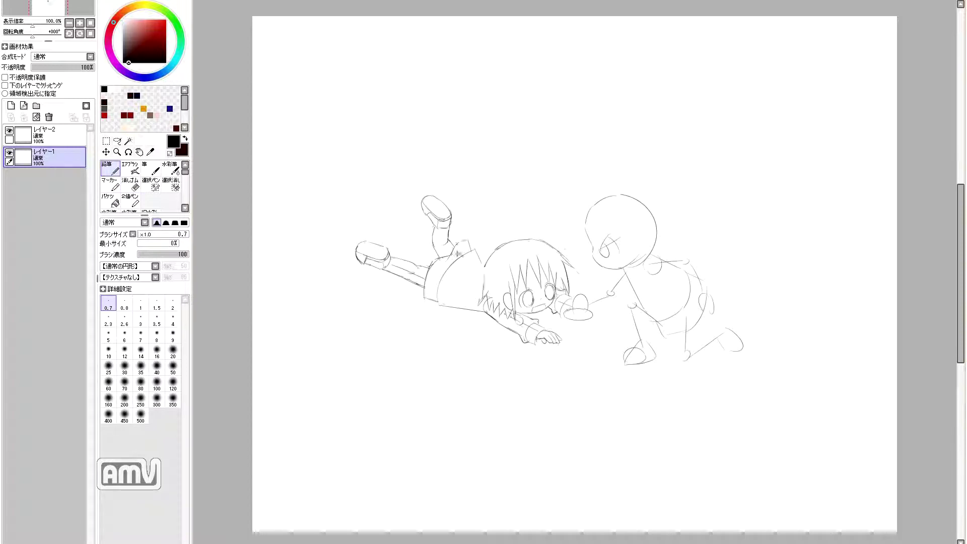
Block in the lying character's outstretched hand and both sleeve cuffs.
{"action": "key", "text": "h"}
{"action": "mouse_move", "coordinate": [585, 302]}
{"action": "left_mouse_down"}
{"action": "mouse_move", "coordinate": [569, 331]}
{"action": "mouse_move", "coordinate": [597, 359]}
{"action": "mouse_move", "coordinate": [588, 318]}
{"action": "mouse_move", "coordinate": [556, 315]}
{"action": "mouse_move", "coordinate": [621, 328]}
{"action": "left_mouse_up"}
{"action": "key", "text": "e"}
{"action": "key", "text": "e"}
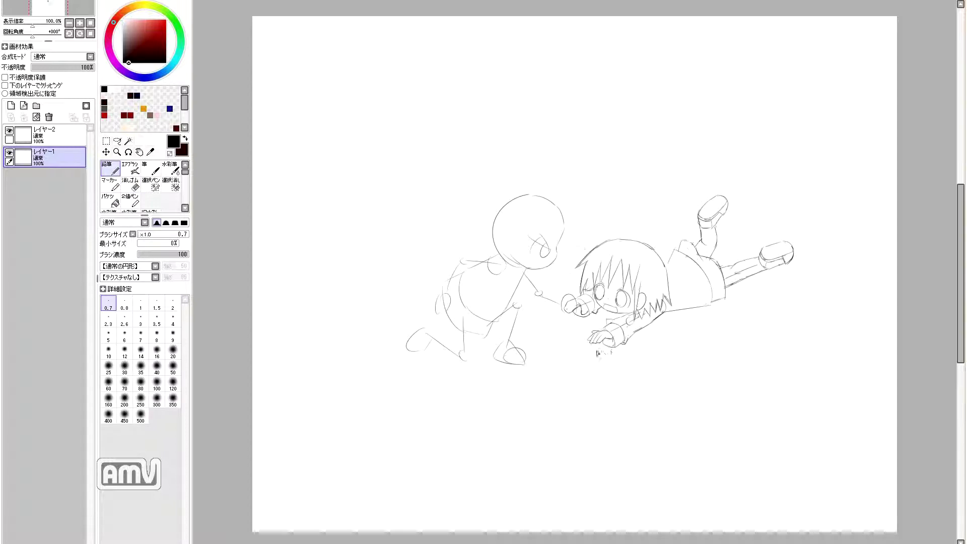
Draw the fingers of the lying character's outstretched hand and clean up the lines around it.
{"action": "key", "text": "e"}
{"action": "mouse_move", "coordinate": [570, 305]}
{"action": "left_mouse_down"}
{"action": "mouse_move", "coordinate": [587, 315]}
{"action": "mouse_move", "coordinate": [594, 293]}
{"action": "mouse_move", "coordinate": [584, 297]}
{"action": "left_mouse_up"}
{"action": "key", "text": "e"}
{"action": "key", "text": "l"}
{"action": "key", "text": "ctrl+d"}
{"action": "key", "text": "n"}
{"action": "key", "text": "e"}
{"action": "key", "text": "n"}
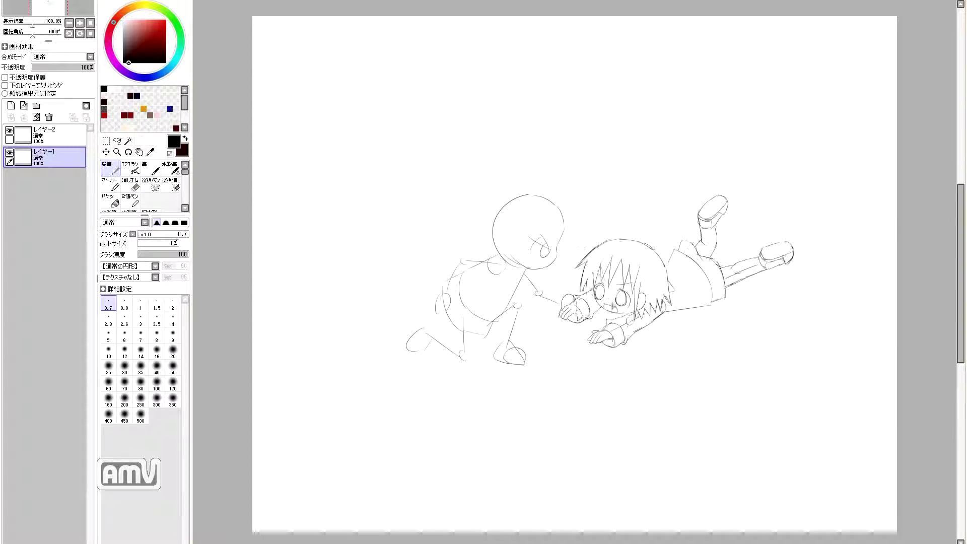
Sketch the kneeling character's sleeves and bent rear leg on レイヤー2, and shift the figure away from the lying character.
{"action": "left_click", "coordinate": [45, 135]}
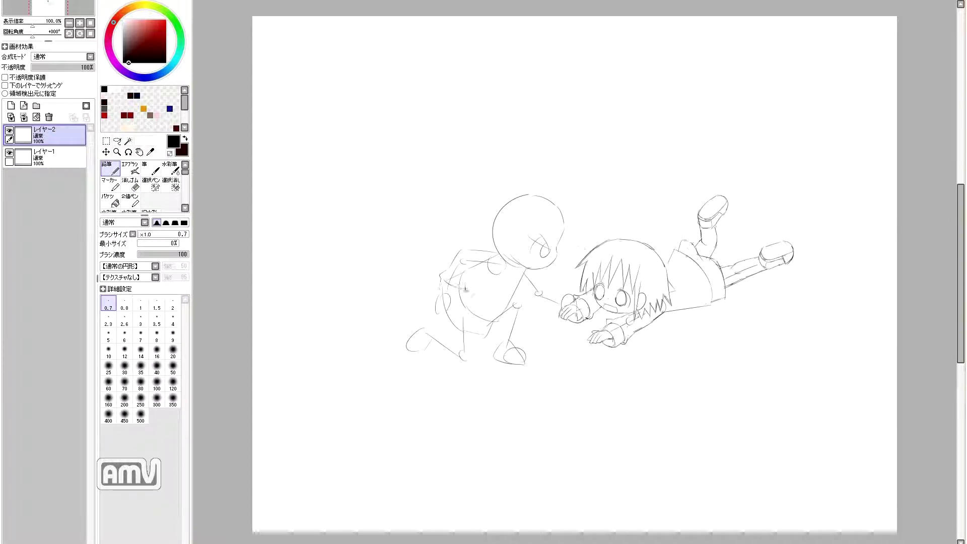
{"action": "left_click_drag", "start_coordinate": [471, 331], "coordinate": [465, 361]}
{"action": "left_click_drag", "start_coordinate": [424, 329], "coordinate": [418, 363]}
{"action": "left_click_drag", "start_coordinate": [737, 276], "coordinate": [750, 261]}
{"action": "left_click_drag", "start_coordinate": [535, 291], "coordinate": [557, 308]}
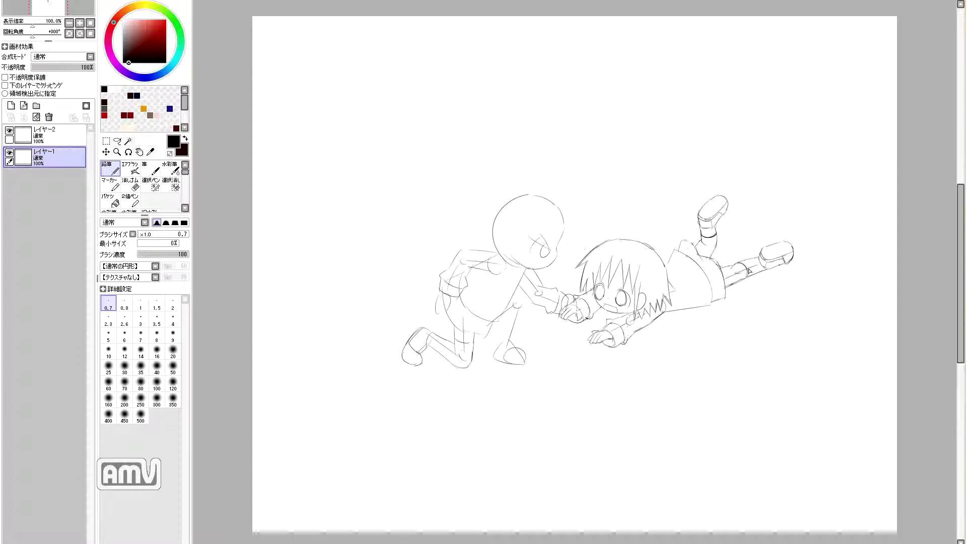
{"action": "left_click_drag", "start_coordinate": [516, 282], "coordinate": [503, 275]}
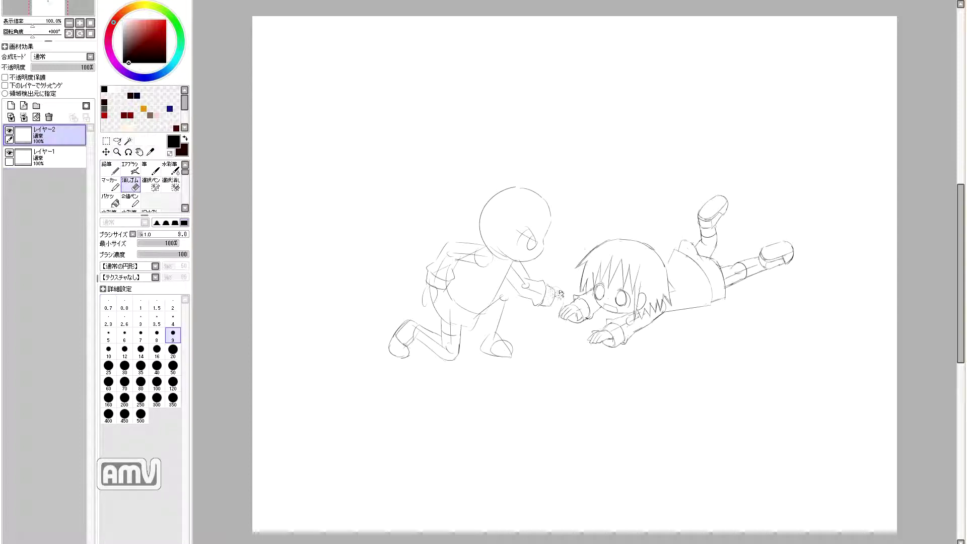
Draw the kneeling character's reaching hand beyond the front sleeve cuff.
{"action": "key", "text": "e"}
{"action": "key", "text": "n"}
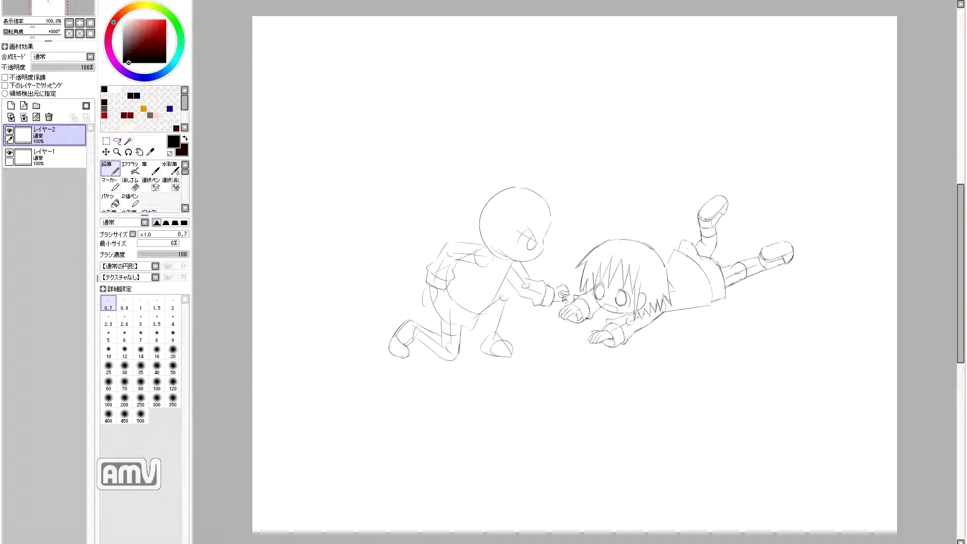
{"action": "key", "text": "e"}
{"action": "key", "text": "n"}
{"action": "key", "text": "e"}
{"action": "key", "text": "n"}
Draw the kneeling character's rear hand as a fist and erase the rough lines around it.
{"action": "scroll", "coordinate": [560, 305], "scroll_direction": "up", "scroll_amount": 4}
{"action": "key", "text": "e"}
{"action": "key", "text": "n"}
{"action": "scroll", "coordinate": [539, 316], "scroll_direction": "down", "scroll_amount": 4}
{"action": "key", "text": "e"}
{"action": "key", "text": "n"}
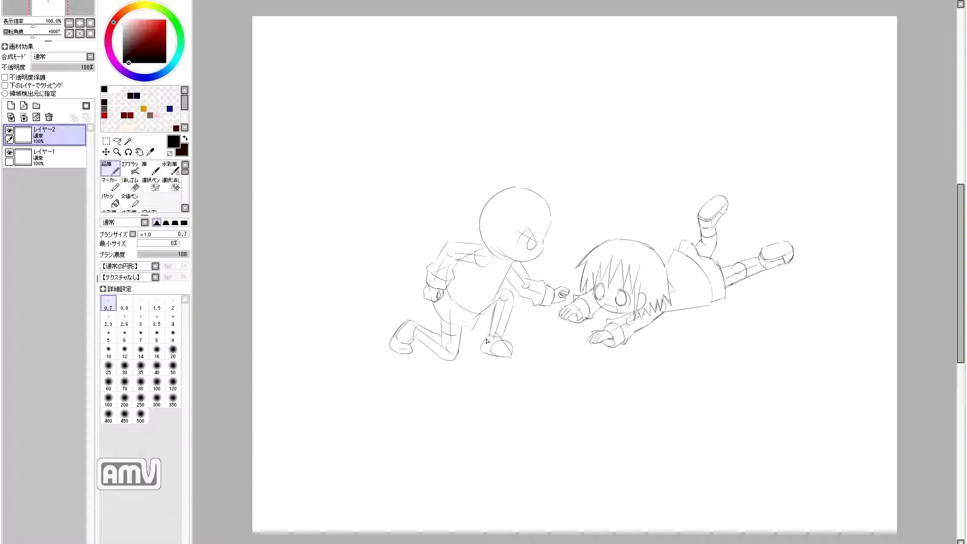
Draw the kneeling character's front leg and shoe over the construction lines.
{"action": "key", "text": "e"}
{"action": "key", "text": "n"}
{"action": "key", "text": "e"}
{"action": "key", "text": "n"}
{"action": "mouse_move", "coordinate": [484, 353]}
{"action": "left_mouse_down"}
{"action": "mouse_move", "coordinate": [513, 356]}
{"action": "mouse_move", "coordinate": [509, 344]}
{"action": "left_mouse_up"}
{"action": "key", "text": "e"}
{"action": "key", "text": "n"}
{"action": "left_click_drag", "start_coordinate": [499, 332], "coordinate": [489, 347]}
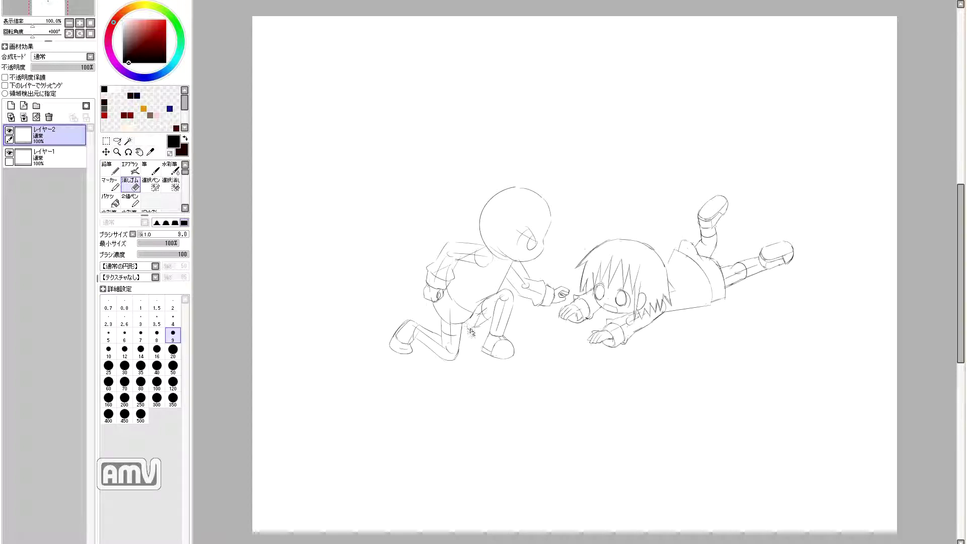
Clean up the kneeling character's hip and thigh lines and shift the rear leg up toward the body.
{"action": "key", "text": "e"}
{"action": "key", "text": "n"}
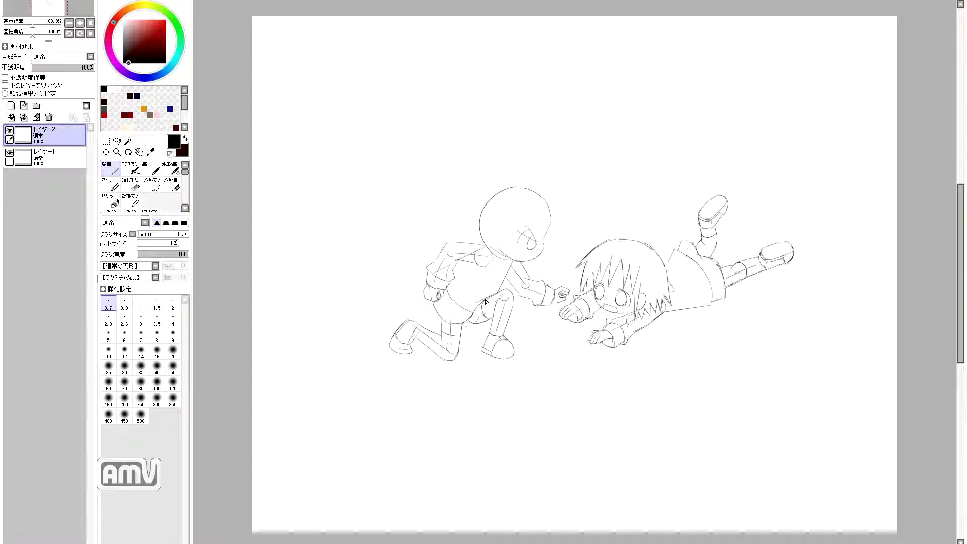
{"action": "left_click_drag", "start_coordinate": [454, 360], "coordinate": [447, 345]}
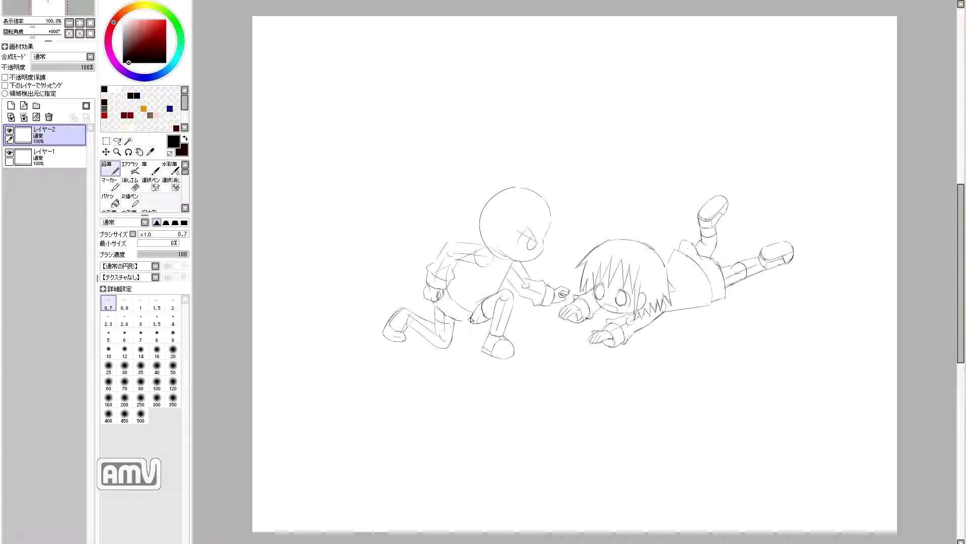
Outline the kneeling character's long hair and front bangs, working partly in the mirrored view.
{"action": "mouse_move", "coordinate": [551, 207]}
{"action": "left_mouse_down"}
{"action": "mouse_move", "coordinate": [560, 256]}
{"action": "mouse_move", "coordinate": [540, 272]}
{"action": "left_mouse_up"}
{"action": "left_click_drag", "start_coordinate": [492, 228], "coordinate": [485, 240]}
{"action": "key", "text": "h"}
{"action": "key", "text": "e"}
{"action": "key", "text": "n"}
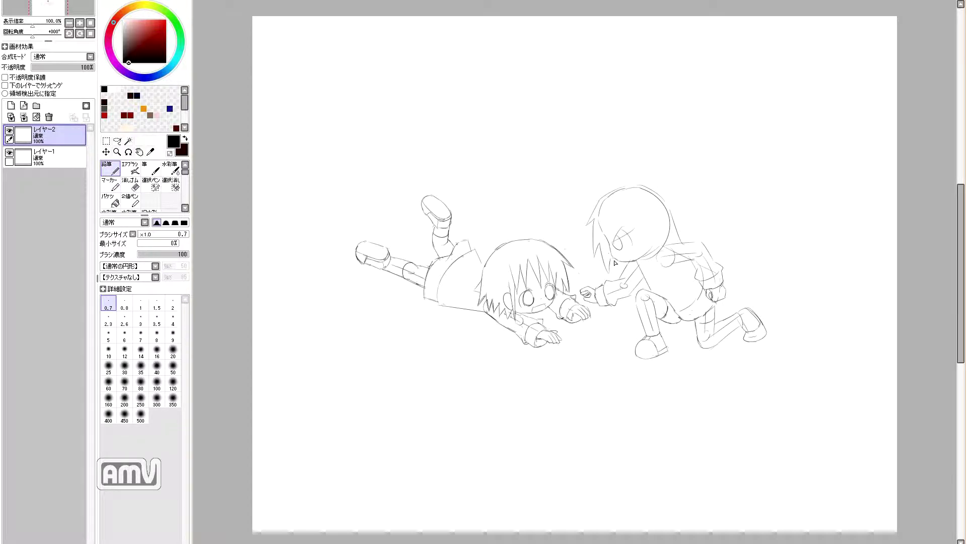
Draw the kneeling character's eye, ear and facial contour, finishing the bangs and erasing the head guides.
{"action": "mouse_move", "coordinate": [631, 262]}
{"action": "left_mouse_down"}
{"action": "mouse_move", "coordinate": [639, 247]}
{"action": "mouse_move", "coordinate": [642, 263]}
{"action": "left_mouse_up"}
{"action": "key", "text": "e"}
{"action": "key", "text": "n"}
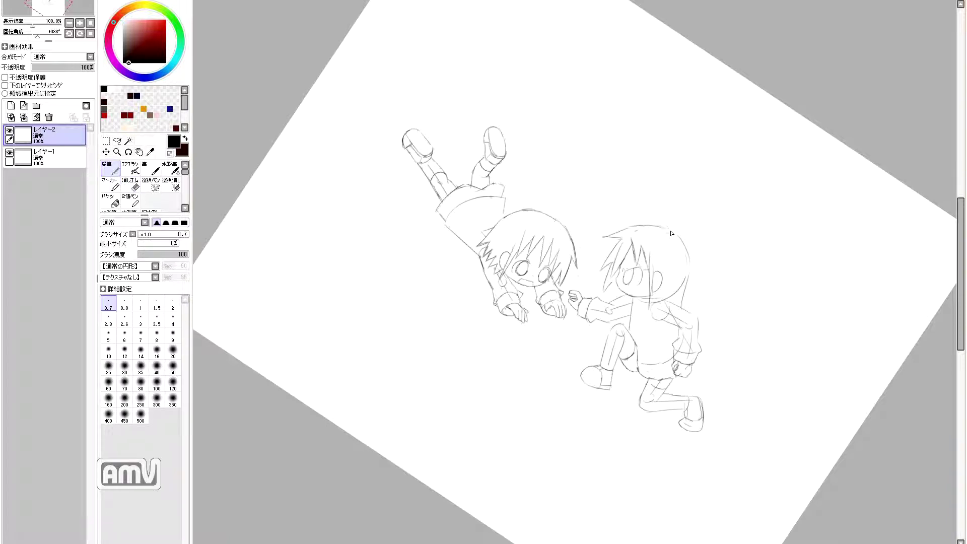
{"action": "key", "text": "h"}
{"action": "key", "text": "Home"}
{"action": "key", "text": "Page_Up"}
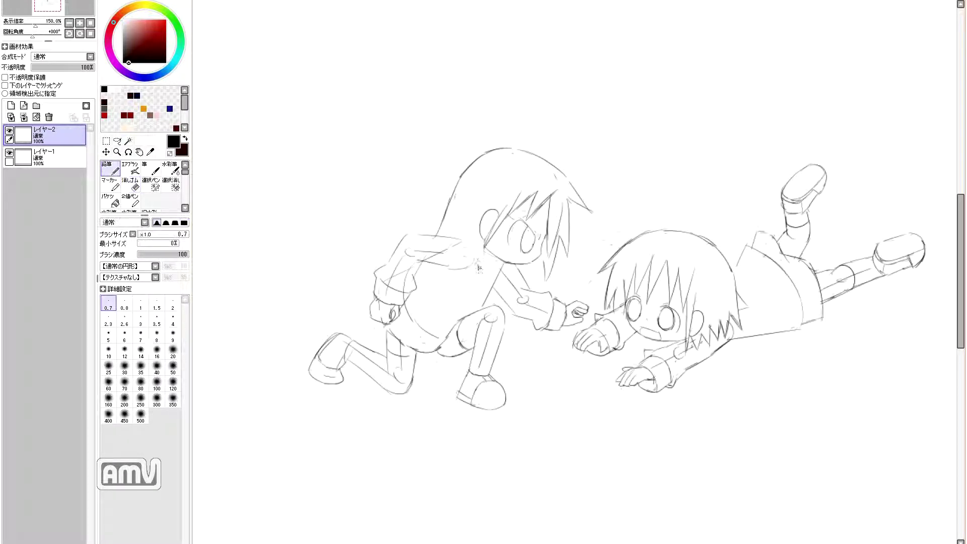
{"action": "key", "text": "Page_Down"}
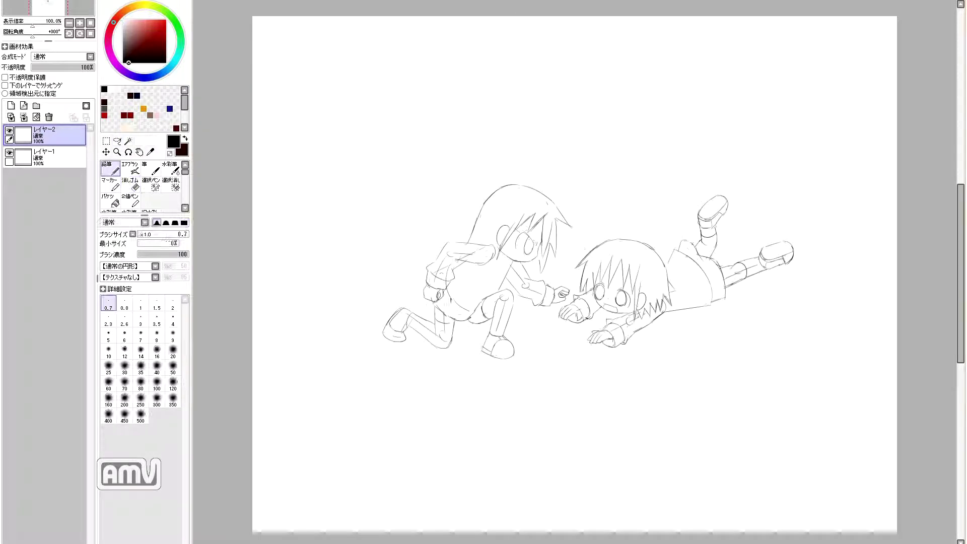
Lasso the kneeling character's front leg and transform it to extend farther forward.
{"action": "left_click_drag", "start_coordinate": [437, 304], "coordinate": [425, 324]}
{"action": "key", "text": "l"}
{"action": "mouse_move", "coordinate": [544, 295]}
{"action": "left_mouse_down"}
{"action": "mouse_move", "coordinate": [499, 347]}
{"action": "mouse_move", "coordinate": [481, 302]}
{"action": "mouse_move", "coordinate": [529, 277]}
{"action": "left_mouse_up"}
{"action": "key", "text": "ctrl+t"}
{"action": "left_click_drag", "start_coordinate": [510, 359], "coordinate": [520, 356]}
{"action": "key", "text": "Return"}
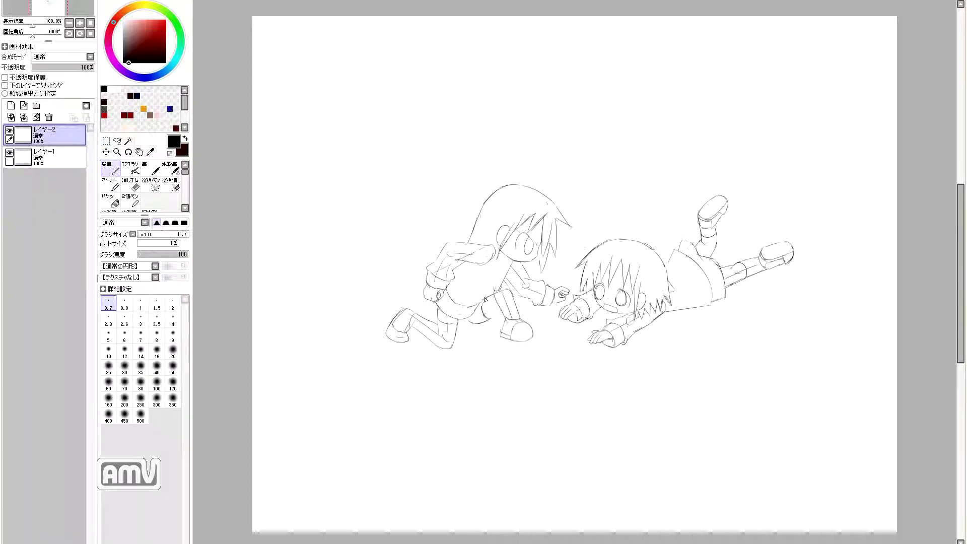
Redraw the joining lines around the kneeling character's front thigh and seat.
{"action": "key", "text": "e"}
{"action": "key", "text": "n"}
{"action": "key", "text": "e"}
{"action": "key", "text": "n"}
Redraw the lying character's mouth on レイヤー1 and tidy the face.
{"action": "scroll", "coordinate": [489, 337], "scroll_direction": "up", "scroll_amount": 2}
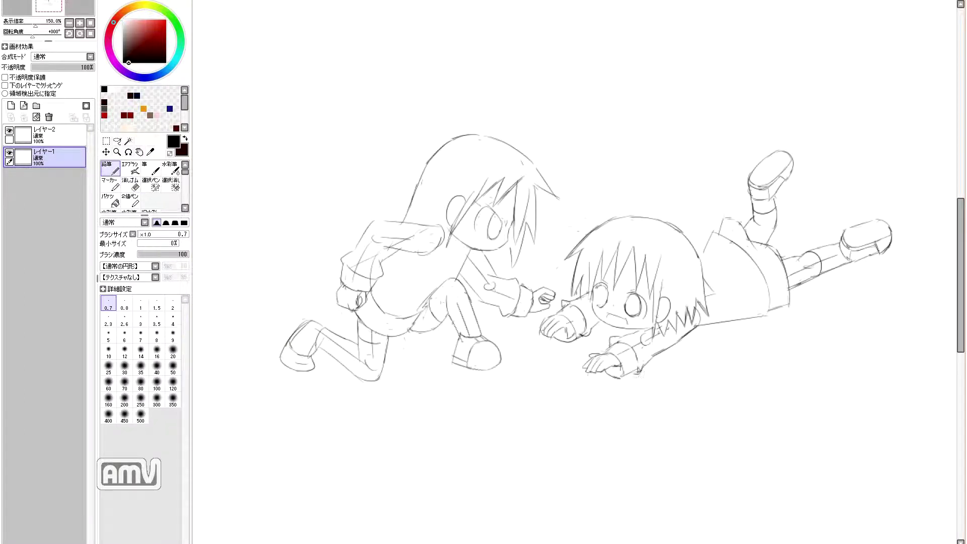
{"action": "left_click_drag", "start_coordinate": [610, 317], "coordinate": [627, 325]}
{"action": "scroll", "coordinate": [629, 317], "scroll_direction": "down", "scroll_amount": 1}
{"action": "scroll", "coordinate": [519, 241], "scroll_direction": "up", "scroll_amount": 2}
{"action": "key", "text": "e"}
{"action": "key", "text": "n"}
{"action": "scroll", "coordinate": [580, 272], "scroll_direction": "down", "scroll_amount": 2}
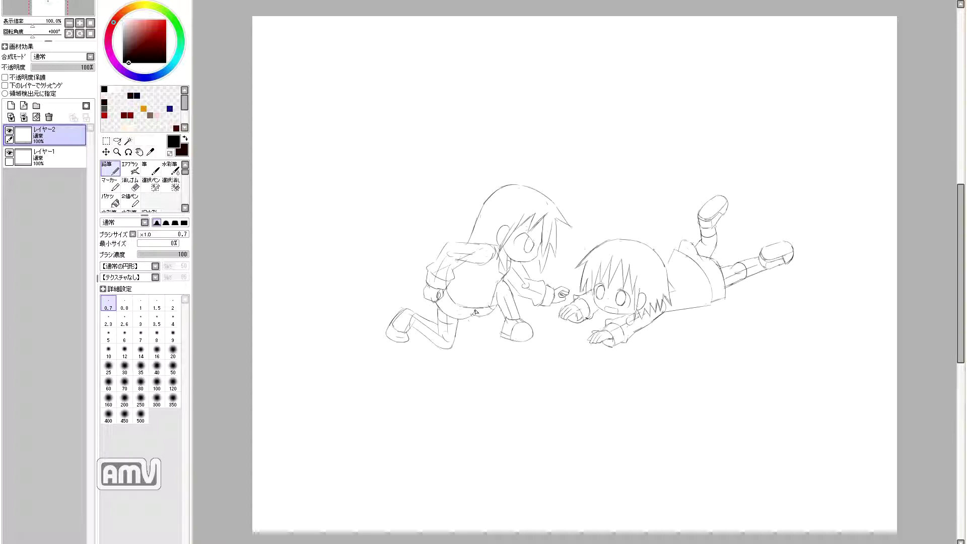
Reshape the kneeling character's rounded clothing hem on レイヤー2 and erase leftover lines around the thighs.
{"action": "key", "text": "e"}
{"action": "key", "text": "n"}
{"action": "left_click_drag", "start_coordinate": [490, 299], "coordinate": [466, 310]}
{"action": "key", "text": "e"}
{"action": "key", "text": "n"}
{"action": "key", "text": "e"}
{"action": "key", "text": "n"}
{"action": "key", "text": "e"}
{"action": "key", "text": "n"}
Erase the kneeling character's rear foot and redraw it closer to the knee.
{"action": "key", "text": "e"}
{"action": "mouse_move", "coordinate": [391, 307]}
{"action": "left_mouse_down"}
{"action": "mouse_move", "coordinate": [411, 333]}
{"action": "mouse_move", "coordinate": [422, 317]}
{"action": "mouse_move", "coordinate": [412, 321]}
{"action": "left_mouse_up"}
{"action": "key", "text": "n"}
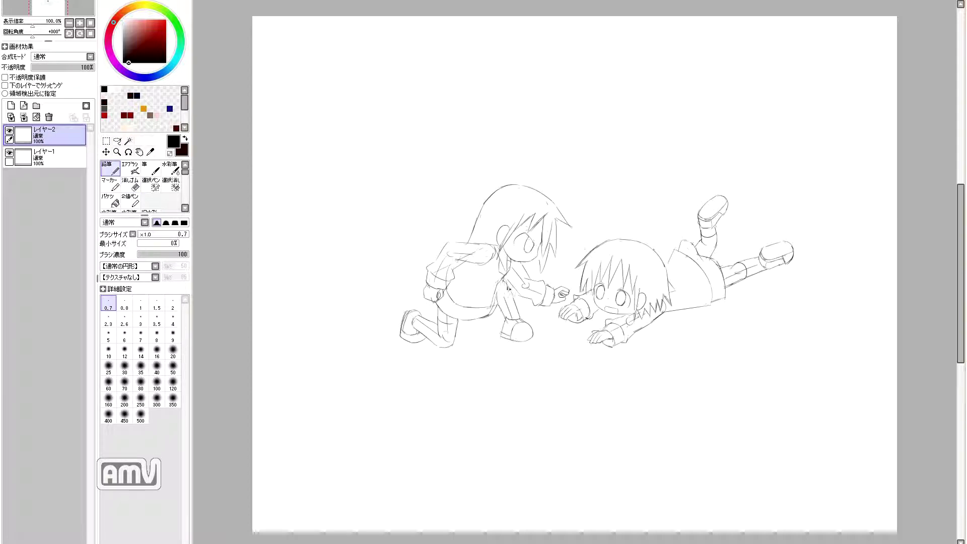
Lasso the kneeling character's rear arm and transform it to swing farther behind the body.
{"action": "key", "text": "l"}
{"action": "left_click_drag", "start_coordinate": [432, 246], "coordinate": [429, 247]}
{"action": "key", "text": "ctrl+t"}
{"action": "left_click_drag", "start_coordinate": [471, 280], "coordinate": [464, 277]}
{"action": "key", "text": "Return"}
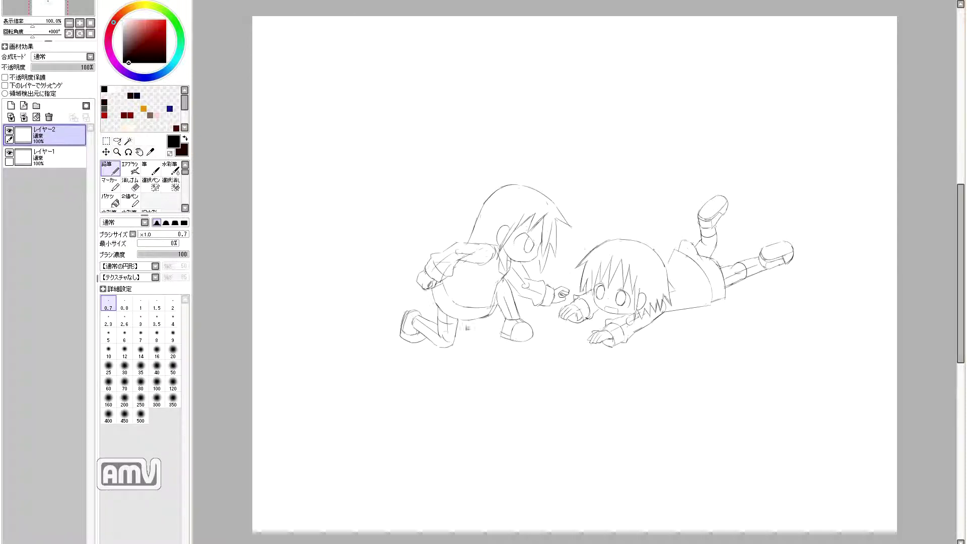
Transform the kneeling character's front leg slightly forward and down, and reconnect its lines to the hem.
{"action": "key", "text": "ctrl+t"}
{"action": "left_click_drag", "start_coordinate": [499, 294], "coordinate": [504, 301]}
{"action": "key", "text": "Return"}
{"action": "key", "text": "e"}
{"action": "key", "text": "n"}
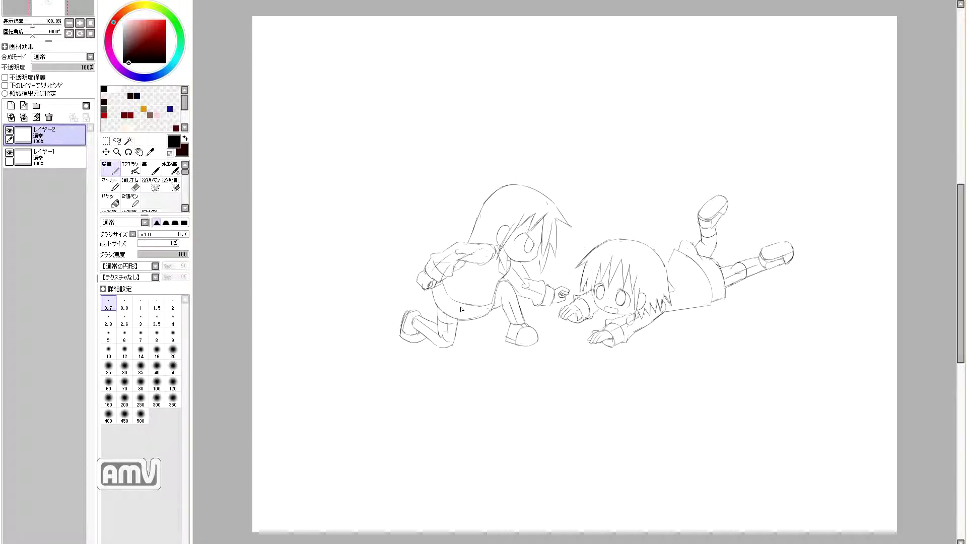
Adjust the lying character's lower hand and move the kneeling character farther away from the lying one.
{"action": "left_click", "coordinate": [599, 343], "text": "ctrl"}
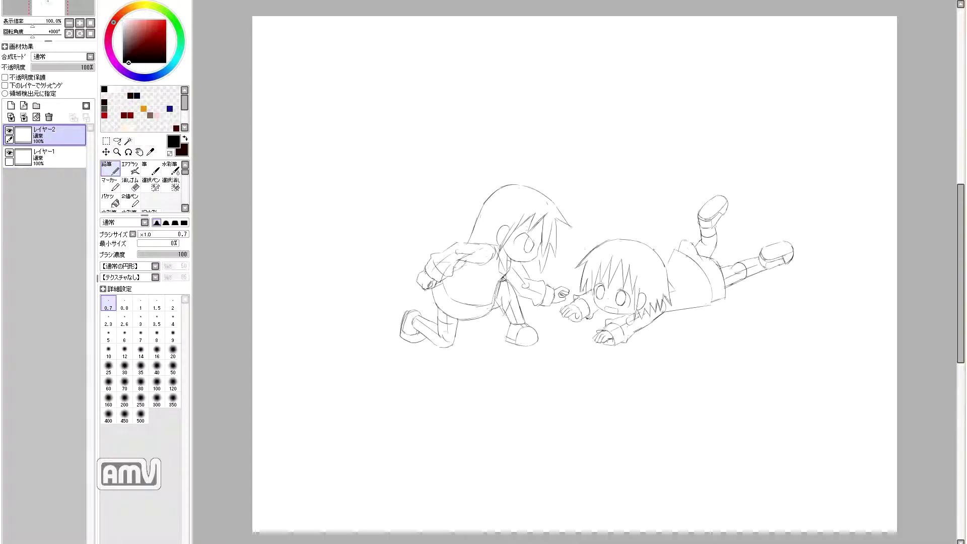
{"action": "left_click", "coordinate": [508, 300], "text": "ctrl"}
{"action": "left_click_drag", "start_coordinate": [509, 306], "coordinate": [476, 306]}
Add a new layer and sketch a flat box between the kneeling character's front foot and the lying character's hands, erasing stray lines.
{"action": "key", "text": "ctrl+shift+n"}
{"action": "left_click_drag", "start_coordinate": [584, 337], "coordinate": [554, 319]}
{"action": "left_click_drag", "start_coordinate": [593, 347], "coordinate": [559, 318]}
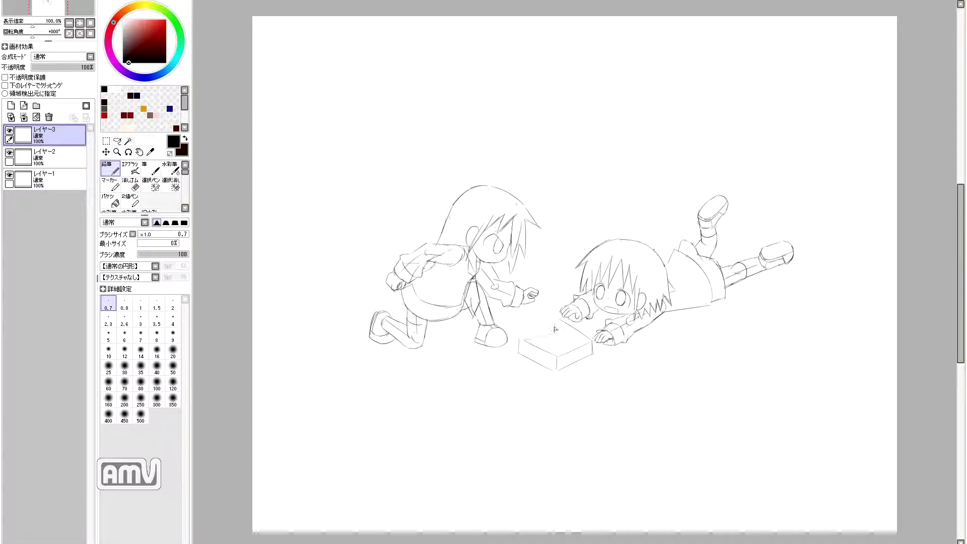
{"action": "left_click_drag", "start_coordinate": [514, 315], "coordinate": [558, 328]}
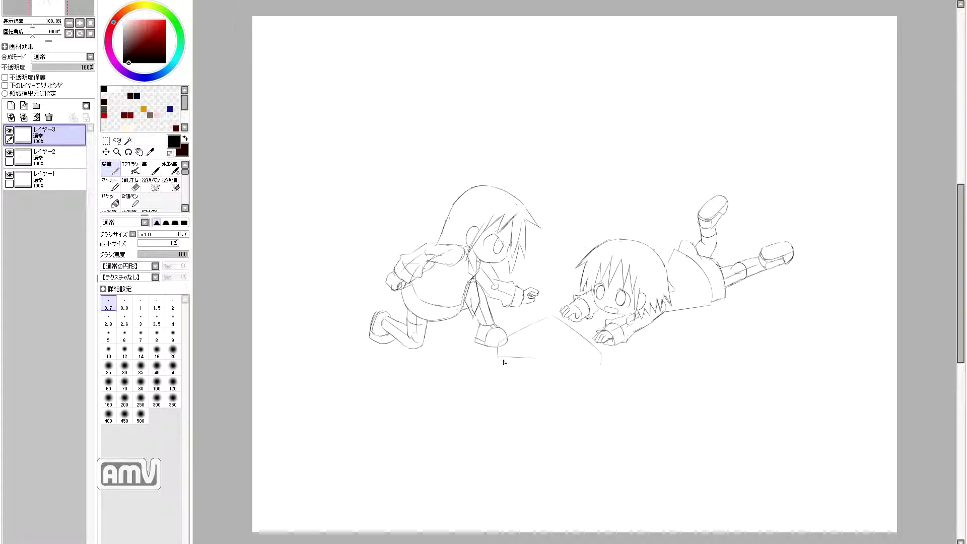
{"action": "mouse_move", "coordinate": [498, 359]}
{"action": "left_mouse_down"}
{"action": "mouse_move", "coordinate": [554, 368]}
{"action": "mouse_move", "coordinate": [534, 325]}
{"action": "mouse_move", "coordinate": [608, 367]}
{"action": "mouse_move", "coordinate": [516, 375]}
{"action": "left_mouse_up"}
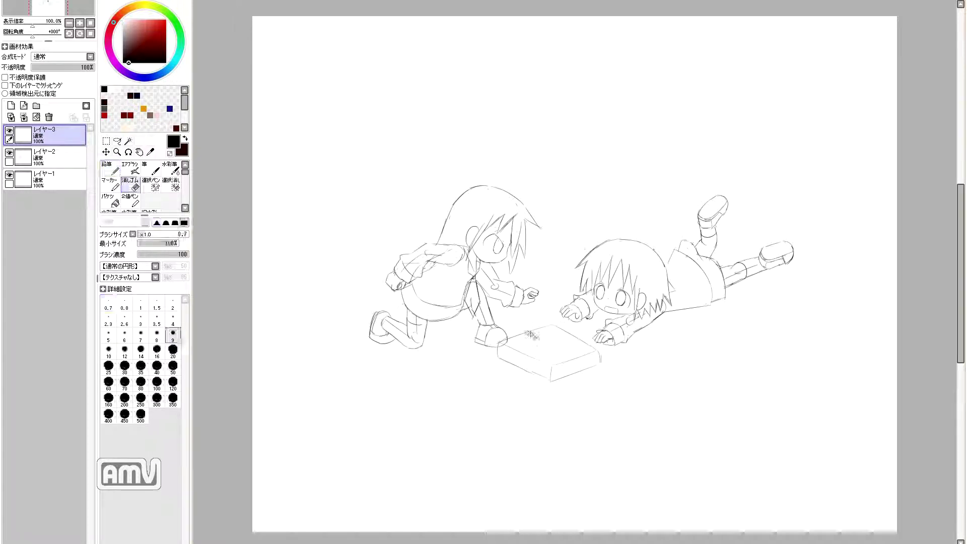
{"action": "key", "text": "e"}
{"action": "mouse_move", "coordinate": [501, 342]}
{"action": "left_mouse_down"}
{"action": "mouse_move", "coordinate": [509, 367]}
{"action": "mouse_move", "coordinate": [507, 340]}
{"action": "mouse_move", "coordinate": [557, 380]}
{"action": "mouse_move", "coordinate": [573, 358]}
{"action": "left_mouse_up"}
Move the kneeling character right and down so the front arm reaches over the box toward the lying character's hands.
{"action": "key", "text": "e"}
{"action": "key", "text": "e"}
{"action": "key", "text": "e"}
{"action": "key", "text": "e"}
{"action": "left_click", "coordinate": [465, 336], "text": "ctrl"}
{"action": "mouse_move", "coordinate": [464, 336]}
{"action": "left_mouse_down"}
{"action": "mouse_move", "coordinate": [515, 307]}
{"action": "mouse_move", "coordinate": [510, 371]}
{"action": "left_mouse_up"}
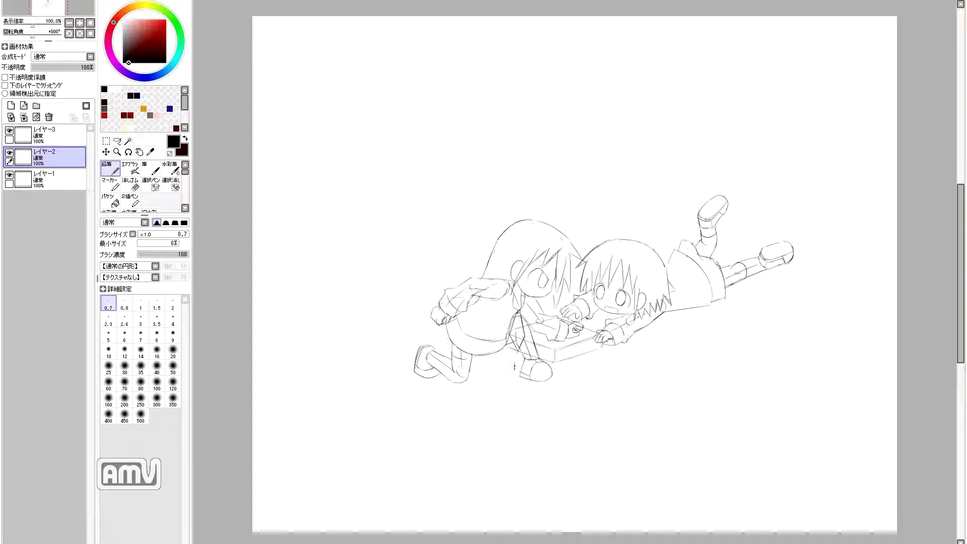
Examine the combined sketch in mirrored and enlarged views, checking the poses, faces and hands around the box.
{"action": "left_click", "coordinate": [44, 179]}
{"action": "left_click", "coordinate": [118, 141]}
{"action": "key", "text": "h"}
{"action": "key", "text": "n"}
{"action": "key", "text": "h"}
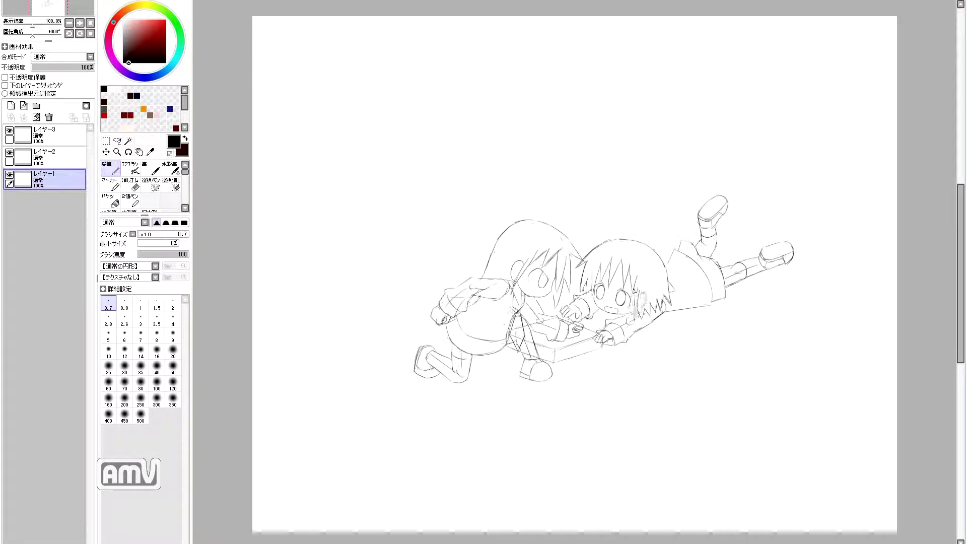
{"action": "key", "text": "h"}
{"action": "key", "text": "h"}
{"action": "key", "text": "h"}
{"action": "scroll", "coordinate": [564, 299], "scroll_direction": "up", "scroll_amount": 2}
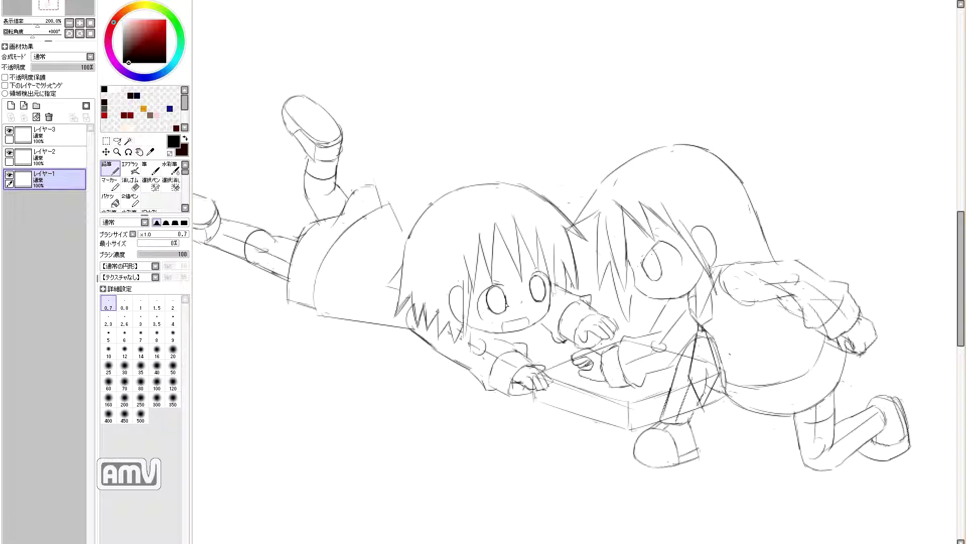
{"action": "scroll", "coordinate": [491, 293], "scroll_direction": "up", "scroll_amount": 2}
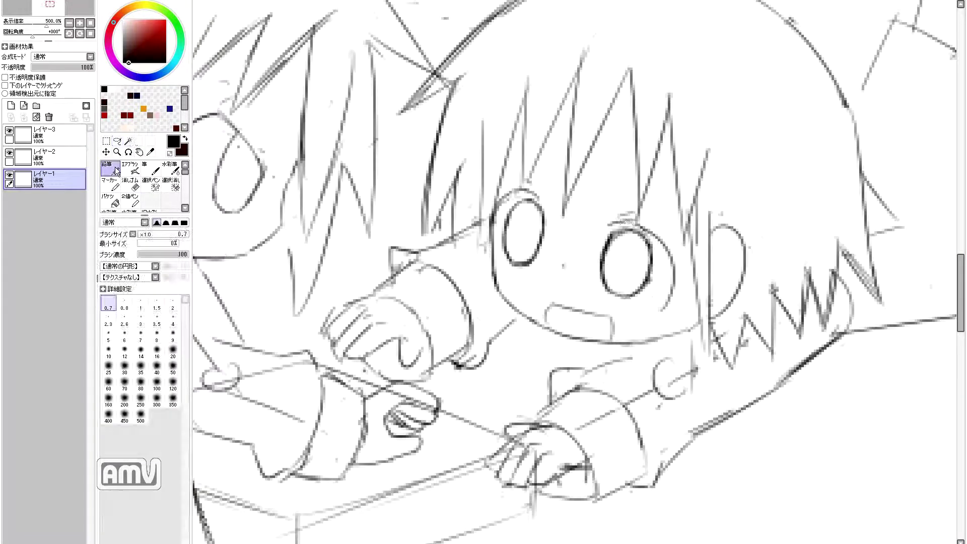
{"action": "scroll", "coordinate": [578, 245], "scroll_direction": "up", "scroll_amount": 1}
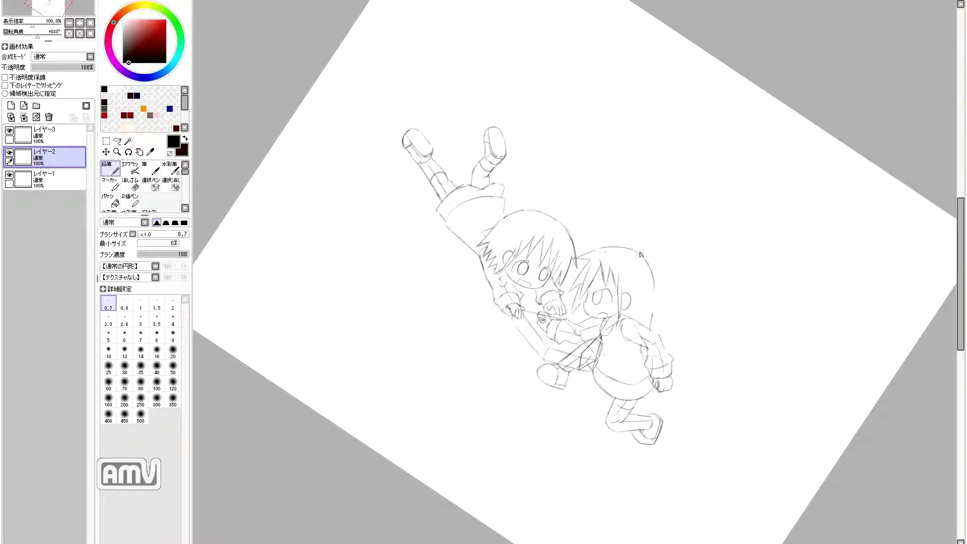
Erase and redraw the kneeling character's bangs and reshape the eye with a slanted upper lid.
{"action": "key", "text": "e"}
{"action": "key", "text": "h"}
{"action": "key", "text": "n"}
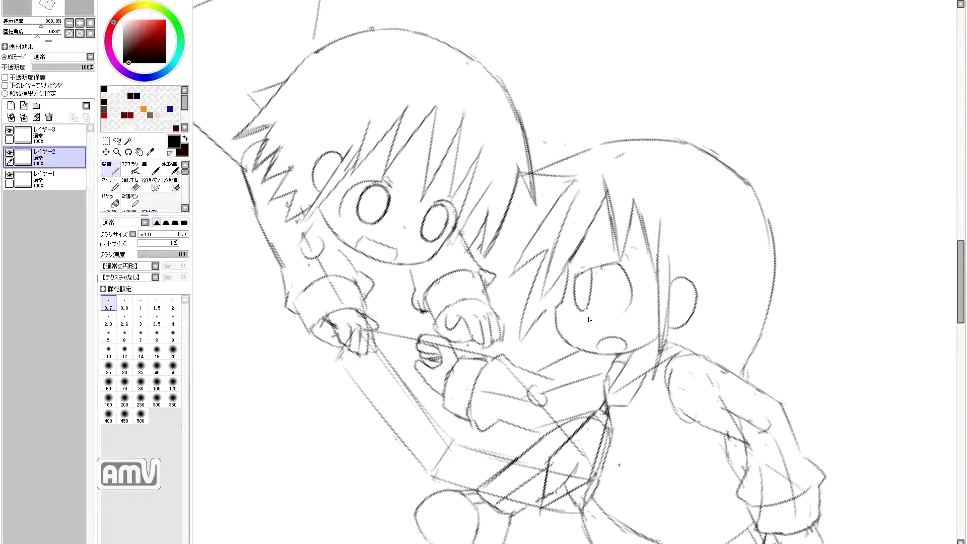
{"action": "key", "text": "e"}
{"action": "left_click_drag", "start_coordinate": [625, 177], "coordinate": [602, 260]}
{"action": "key", "text": "n"}
{"action": "mouse_move", "coordinate": [597, 211]}
{"action": "left_mouse_down"}
{"action": "mouse_move", "coordinate": [563, 274]}
{"action": "mouse_move", "coordinate": [601, 200]}
{"action": "mouse_move", "coordinate": [579, 242]}
{"action": "left_mouse_up"}
{"action": "left_click_drag", "start_coordinate": [602, 194], "coordinate": [629, 259]}
{"action": "mouse_move", "coordinate": [628, 202]}
{"action": "left_mouse_down"}
{"action": "mouse_move", "coordinate": [664, 247]}
{"action": "mouse_move", "coordinate": [657, 323]}
{"action": "left_mouse_up"}
{"action": "left_click_drag", "start_coordinate": [620, 255], "coordinate": [575, 276]}
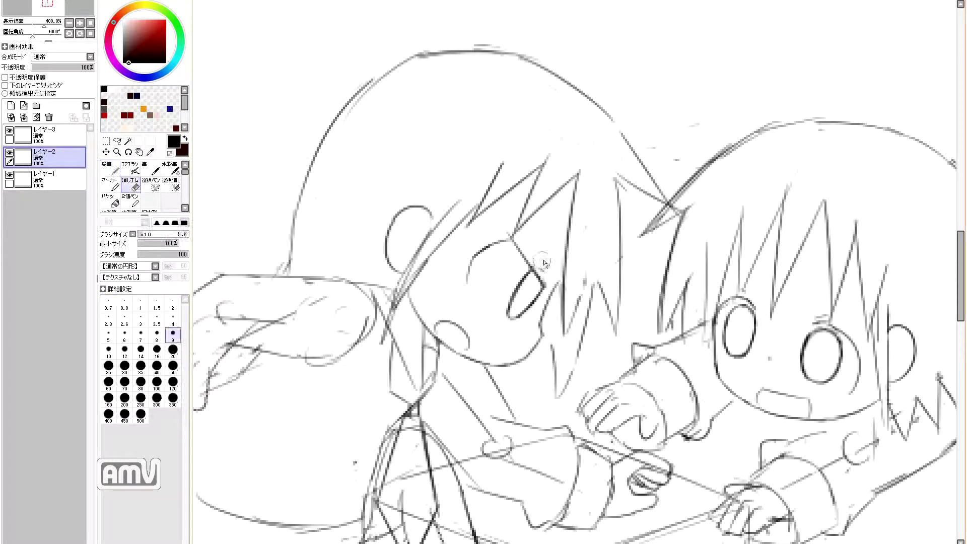
Ink the lying character's head outline, spiky hair, ear and face contour on the top layer with the size 5 brush.
{"action": "scroll", "coordinate": [500, 337], "scroll_direction": "down", "scroll_amount": 4}
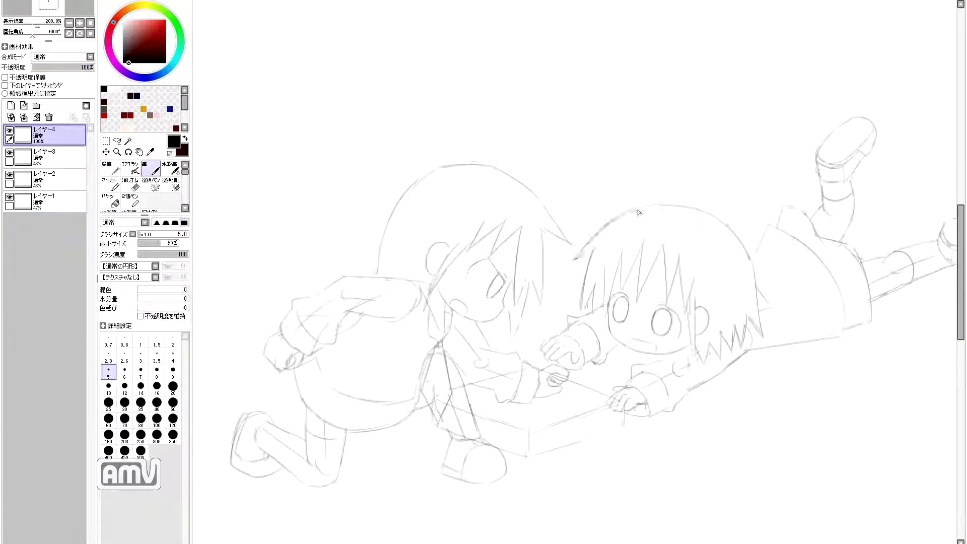
{"action": "mouse_move", "coordinate": [634, 208]}
{"action": "left_mouse_down"}
{"action": "mouse_move", "coordinate": [580, 317]}
{"action": "mouse_move", "coordinate": [641, 254]}
{"action": "mouse_move", "coordinate": [678, 259]}
{"action": "mouse_move", "coordinate": [692, 352]}
{"action": "left_mouse_up"}
{"action": "mouse_move", "coordinate": [619, 344]}
{"action": "left_mouse_down"}
{"action": "mouse_move", "coordinate": [670, 352]}
{"action": "mouse_move", "coordinate": [692, 345]}
{"action": "left_mouse_up"}
{"action": "mouse_move", "coordinate": [634, 208]}
{"action": "left_mouse_down"}
{"action": "mouse_move", "coordinate": [695, 210]}
{"action": "mouse_move", "coordinate": [762, 330]}
{"action": "mouse_move", "coordinate": [715, 358]}
{"action": "left_mouse_up"}
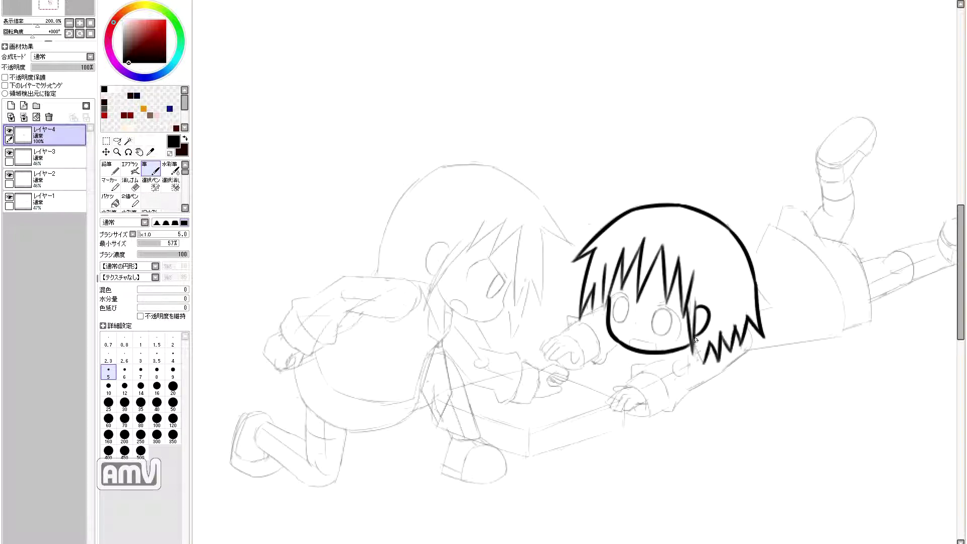
Ink the lying character's arms, cuffs, hands and jacket outline over the faint sketch.
{"action": "mouse_move", "coordinate": [626, 370]}
{"action": "left_mouse_down"}
{"action": "mouse_move", "coordinate": [663, 412]}
{"action": "mouse_move", "coordinate": [706, 381]}
{"action": "left_mouse_up"}
{"action": "mouse_move", "coordinate": [751, 356]}
{"action": "left_mouse_down"}
{"action": "mouse_move", "coordinate": [783, 341]}
{"action": "mouse_move", "coordinate": [844, 336]}
{"action": "left_mouse_up"}
{"action": "mouse_move", "coordinate": [752, 260]}
{"action": "left_mouse_down"}
{"action": "mouse_move", "coordinate": [769, 225]}
{"action": "mouse_move", "coordinate": [843, 335]}
{"action": "left_mouse_up"}
{"action": "left_click_drag", "start_coordinate": [844, 328], "coordinate": [871, 321]}
{"action": "mouse_move", "coordinate": [757, 290]}
{"action": "left_mouse_down"}
{"action": "mouse_move", "coordinate": [773, 306]}
{"action": "mouse_move", "coordinate": [763, 310]}
{"action": "left_mouse_up"}
{"action": "mouse_move", "coordinate": [567, 330]}
{"action": "left_mouse_down"}
{"action": "mouse_move", "coordinate": [601, 346]}
{"action": "mouse_move", "coordinate": [589, 364]}
{"action": "left_mouse_up"}
{"action": "left_click_drag", "start_coordinate": [592, 348], "coordinate": [617, 352]}
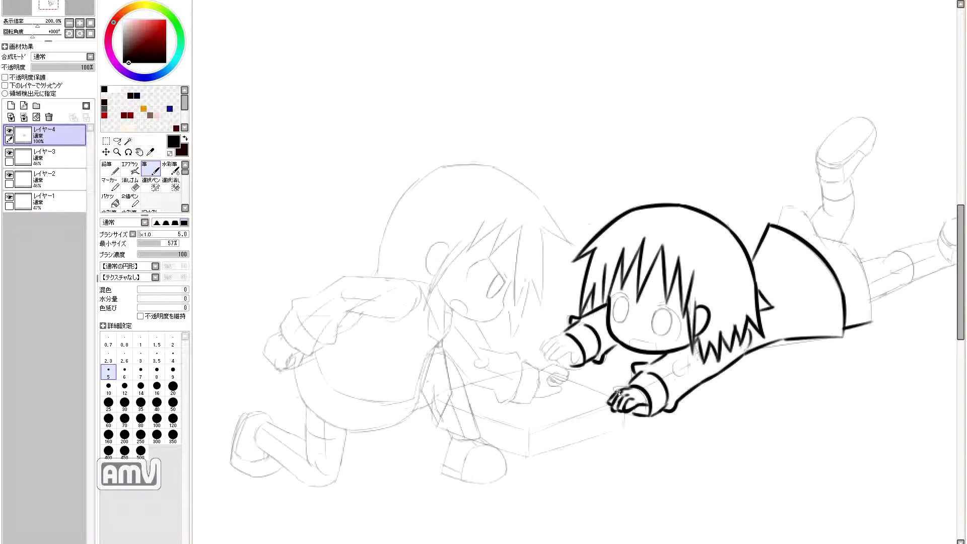
Ink the box edges along with the kneeling character's reaching arm, front leg and front shoe.
{"action": "mouse_move", "coordinate": [567, 374]}
{"action": "left_mouse_down"}
{"action": "mouse_move", "coordinate": [423, 413]}
{"action": "mouse_move", "coordinate": [504, 362]}
{"action": "left_mouse_up"}
{"action": "left_click_drag", "start_coordinate": [563, 405], "coordinate": [466, 427]}
{"action": "left_click_drag", "start_coordinate": [368, 403], "coordinate": [387, 426]}
{"action": "left_click_drag", "start_coordinate": [384, 347], "coordinate": [416, 424]}
{"action": "mouse_move", "coordinate": [415, 313]}
{"action": "left_mouse_down"}
{"action": "mouse_move", "coordinate": [443, 342]}
{"action": "mouse_move", "coordinate": [438, 390]}
{"action": "left_mouse_up"}
{"action": "left_click_drag", "start_coordinate": [405, 373], "coordinate": [432, 383]}
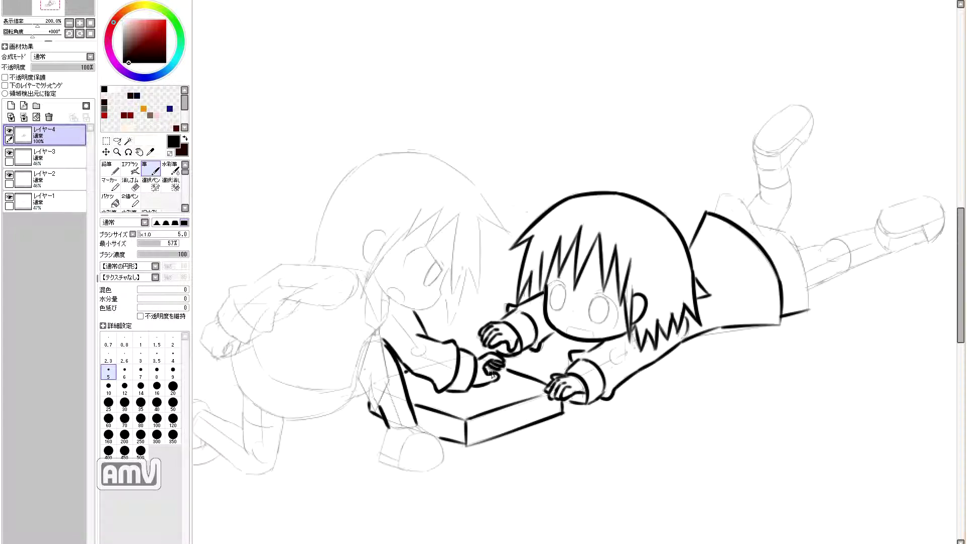
{"action": "left_click_drag", "start_coordinate": [390, 430], "coordinate": [380, 459]}
{"action": "mouse_move", "coordinate": [398, 466]}
{"action": "left_mouse_down"}
{"action": "mouse_move", "coordinate": [423, 435]}
{"action": "mouse_move", "coordinate": [443, 461]}
{"action": "left_mouse_up"}
{"action": "left_click_drag", "start_coordinate": [380, 459], "coordinate": [423, 471]}
Ink the kneeling character's bangs, side hair and rounded head outline, redoing the first head stroke.
{"action": "key", "text": "h"}
{"action": "left_click_drag", "start_coordinate": [641, 231], "coordinate": [679, 309]}
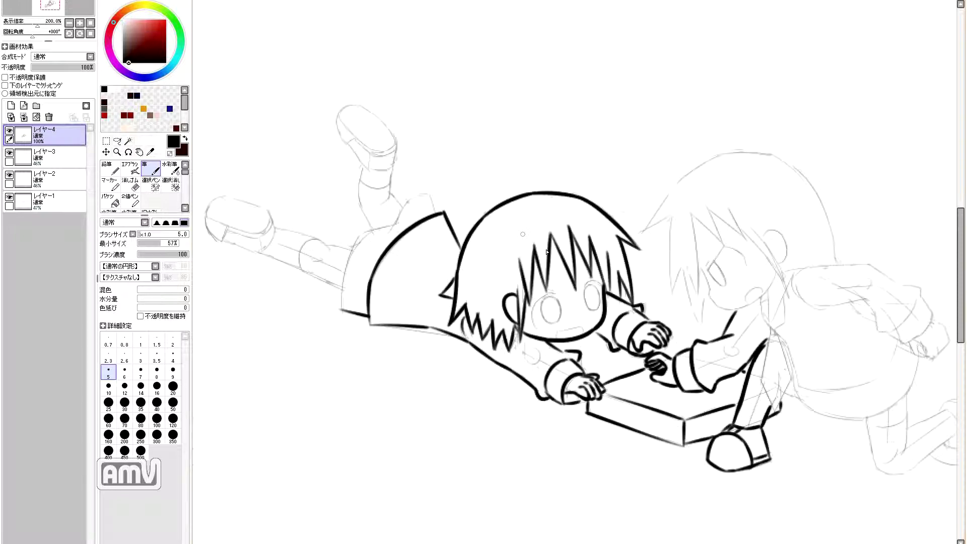
{"action": "left_click_drag", "start_coordinate": [670, 264], "coordinate": [708, 337]}
{"action": "mouse_move", "coordinate": [692, 175]}
{"action": "left_mouse_down"}
{"action": "mouse_move", "coordinate": [774, 154]}
{"action": "mouse_move", "coordinate": [828, 222]}
{"action": "left_mouse_up"}
{"action": "key", "text": "ctrl+z"}
{"action": "left_click_drag", "start_coordinate": [741, 153], "coordinate": [833, 246]}
{"action": "mouse_move", "coordinate": [708, 214]}
{"action": "left_mouse_down"}
{"action": "mouse_move", "coordinate": [690, 305]}
{"action": "mouse_move", "coordinate": [710, 362]}
{"action": "left_mouse_up"}
Ink the kneeling character's collar, shoulder, and rear arm down to the cuff.
{"action": "key", "text": "End"}
{"action": "key", "text": "End"}
{"action": "key", "text": "End"}
{"action": "left_click_drag", "start_coordinate": [711, 319], "coordinate": [726, 380]}
{"action": "mouse_move", "coordinate": [718, 365]}
{"action": "left_mouse_down"}
{"action": "mouse_move", "coordinate": [736, 439]}
{"action": "mouse_move", "coordinate": [749, 417]}
{"action": "left_mouse_up"}
{"action": "mouse_move", "coordinate": [666, 358]}
{"action": "left_mouse_down"}
{"action": "mouse_move", "coordinate": [715, 426]}
{"action": "mouse_move", "coordinate": [731, 221]}
{"action": "mouse_move", "coordinate": [708, 272]}
{"action": "left_mouse_up"}
{"action": "left_click_drag", "start_coordinate": [733, 218], "coordinate": [778, 263]}
{"action": "mouse_move", "coordinate": [749, 222]}
{"action": "left_mouse_down"}
{"action": "mouse_move", "coordinate": [862, 263]}
{"action": "mouse_move", "coordinate": [826, 297]}
{"action": "left_mouse_up"}
{"action": "mouse_move", "coordinate": [801, 252]}
{"action": "left_mouse_down"}
{"action": "mouse_move", "coordinate": [819, 299]}
{"action": "mouse_move", "coordinate": [870, 286]}
{"action": "mouse_move", "coordinate": [881, 309]}
{"action": "left_mouse_up"}
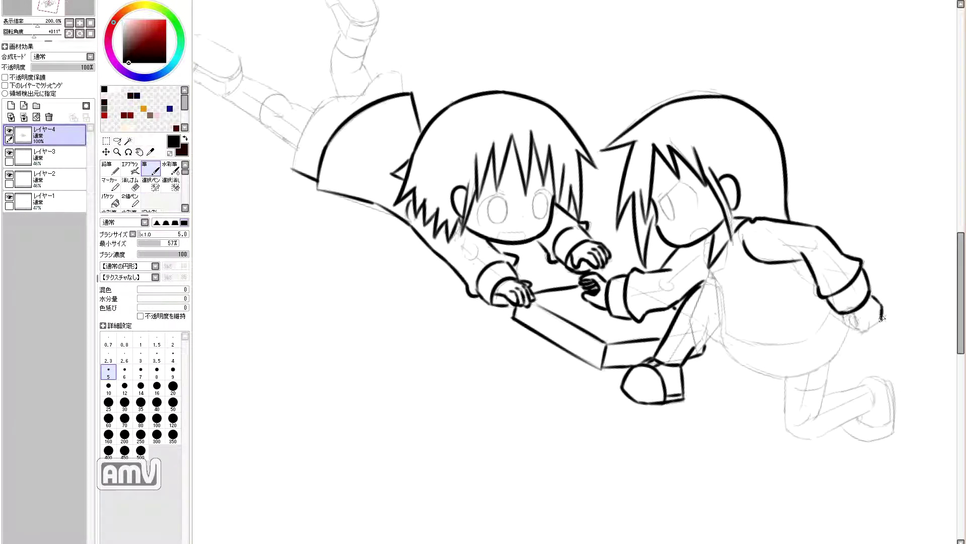
Ink the kneeling character's sweater hem, rear leg and shoe, and the tie at the chest.
{"action": "left_click_drag", "start_coordinate": [806, 308], "coordinate": [836, 356]}
{"action": "key", "text": "h"}
{"action": "mouse_move", "coordinate": [308, 322]}
{"action": "left_mouse_down"}
{"action": "mouse_move", "coordinate": [360, 376]}
{"action": "mouse_move", "coordinate": [427, 332]}
{"action": "left_mouse_up"}
{"action": "left_click_drag", "start_coordinate": [366, 377], "coordinate": [337, 440]}
{"action": "left_click_drag", "start_coordinate": [320, 360], "coordinate": [282, 386]}
{"action": "mouse_move", "coordinate": [338, 439]}
{"action": "left_mouse_down"}
{"action": "mouse_move", "coordinate": [282, 383]}
{"action": "mouse_move", "coordinate": [287, 441]}
{"action": "left_mouse_up"}
{"action": "left_click_drag", "start_coordinate": [291, 378], "coordinate": [276, 374]}
{"action": "left_click_drag", "start_coordinate": [424, 240], "coordinate": [445, 280]}
{"action": "mouse_move", "coordinate": [440, 273]}
{"action": "left_mouse_down"}
{"action": "mouse_move", "coordinate": [462, 361]}
{"action": "mouse_move", "coordinate": [431, 301]}
{"action": "left_mouse_up"}
Ink the outline of the lying character's skirt beyond the jacket hem.
{"action": "scroll", "coordinate": [686, 283], "scroll_direction": "up", "scroll_amount": 5}
{"action": "scroll", "coordinate": [687, 283], "scroll_direction": "right", "scroll_amount": 5}
{"action": "mouse_move", "coordinate": [533, 212]}
{"action": "left_mouse_down"}
{"action": "mouse_move", "coordinate": [562, 201]}
{"action": "mouse_move", "coordinate": [600, 217]}
{"action": "left_mouse_up"}
{"action": "left_click_drag", "start_coordinate": [599, 219], "coordinate": [640, 277]}
Ink the lying character's raised lower leg with its sock bands and shoe.
{"action": "left_click_drag", "start_coordinate": [564, 204], "coordinate": [577, 184]}
{"action": "left_click_drag", "start_coordinate": [597, 184], "coordinate": [604, 217]}
{"action": "left_click_drag", "start_coordinate": [599, 161], "coordinate": [604, 187]}
{"action": "left_click_drag", "start_coordinate": [567, 161], "coordinate": [573, 180]}
{"action": "left_click_drag", "start_coordinate": [574, 191], "coordinate": [591, 194]}
{"action": "mouse_move", "coordinate": [598, 173]}
{"action": "left_mouse_down"}
{"action": "mouse_move", "coordinate": [583, 179]}
{"action": "mouse_move", "coordinate": [596, 144]}
{"action": "left_mouse_up"}
{"action": "mouse_move", "coordinate": [593, 146]}
{"action": "left_mouse_down"}
{"action": "mouse_move", "coordinate": [602, 124]}
{"action": "mouse_move", "coordinate": [584, 92]}
{"action": "left_mouse_up"}
{"action": "left_click_drag", "start_coordinate": [558, 143], "coordinate": [588, 135]}
{"action": "left_click_drag", "start_coordinate": [585, 91], "coordinate": [607, 128]}
{"action": "left_click_drag", "start_coordinate": [605, 126], "coordinate": [599, 130]}
Ink the lying character's extended leg and its shoe.
{"action": "left_click_drag", "start_coordinate": [622, 232], "coordinate": [692, 198]}
{"action": "left_click_drag", "start_coordinate": [637, 272], "coordinate": [755, 180]}
{"action": "mouse_move", "coordinate": [694, 180]}
{"action": "left_mouse_down"}
{"action": "mouse_move", "coordinate": [758, 177]}
{"action": "mouse_move", "coordinate": [726, 202]}
{"action": "left_mouse_up"}
{"action": "left_click_drag", "start_coordinate": [691, 182], "coordinate": [732, 199]}
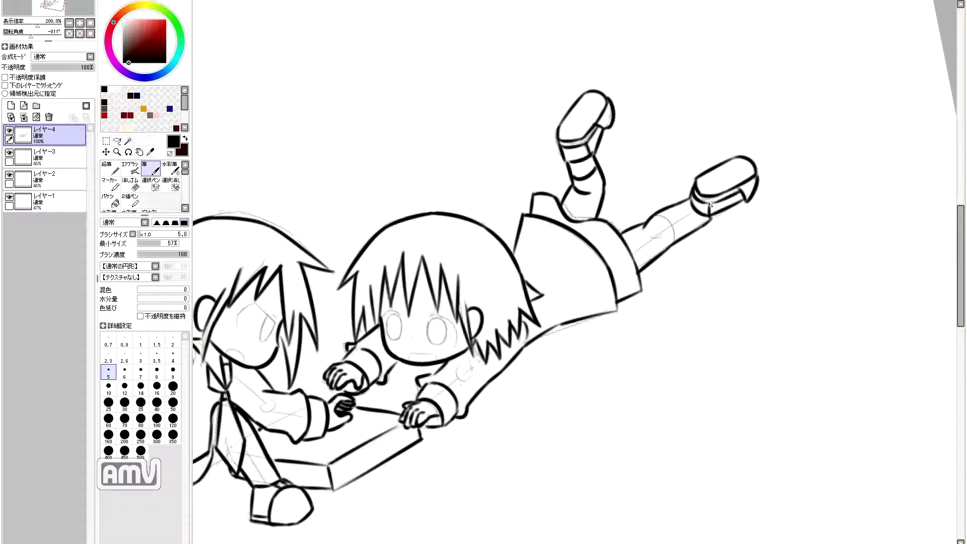
Ink the pleats on both characters' skirts.
{"action": "scroll", "coordinate": [646, 268], "scroll_direction": "left", "scroll_amount": 6}
{"action": "scroll", "coordinate": [646, 268], "scroll_direction": "down", "scroll_amount": 4}
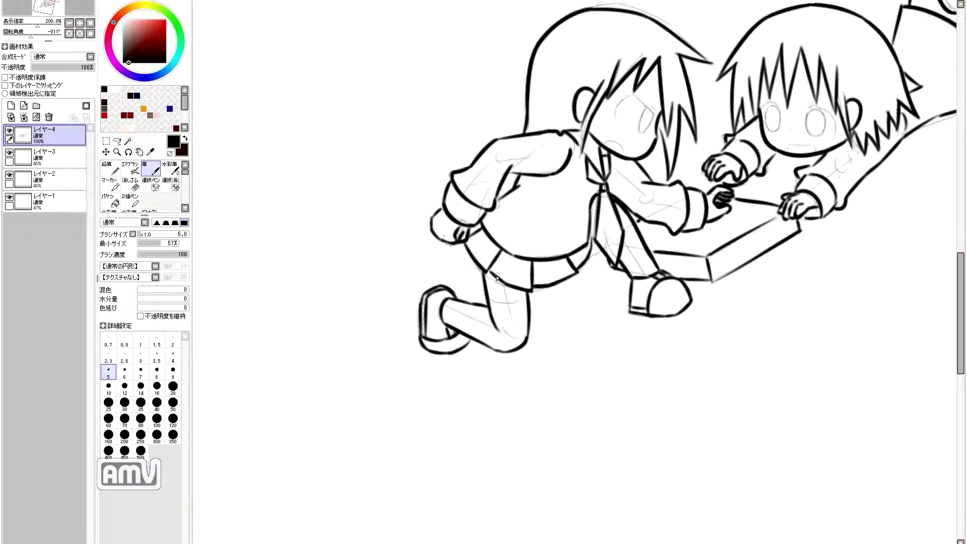
{"action": "left_click_drag", "start_coordinate": [547, 288], "coordinate": [493, 311]}
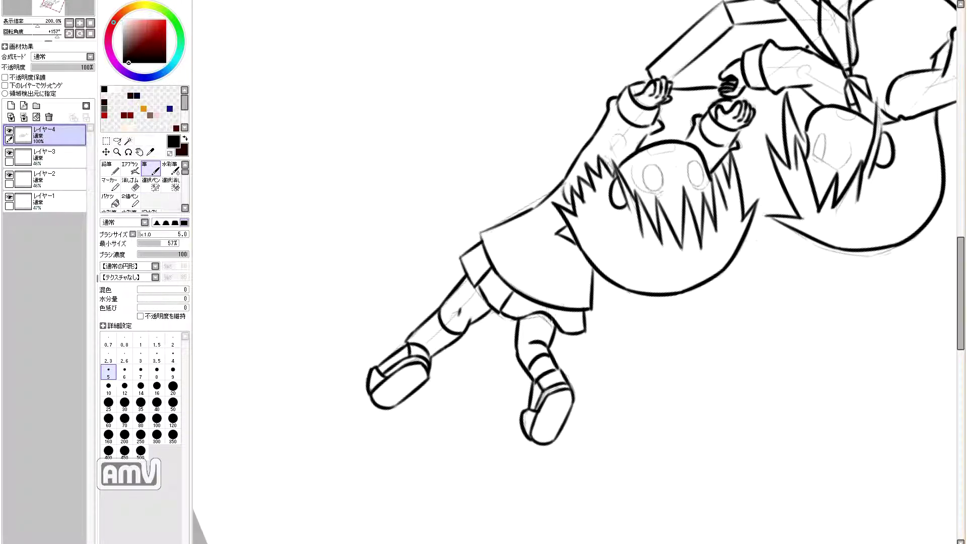
Draw the kneeling character's mouth and eye lines with the 0.7 pencil.
{"action": "key", "text": "Delete"}
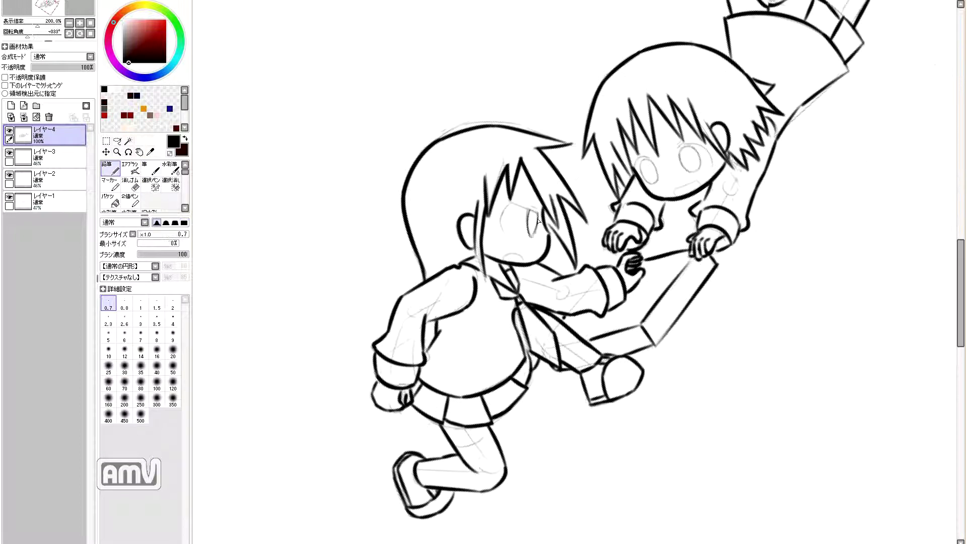
{"action": "left_click_drag", "start_coordinate": [501, 257], "coordinate": [523, 263]}
{"action": "left_click_drag", "start_coordinate": [521, 184], "coordinate": [539, 206]}
{"action": "key", "text": "b"}
{"action": "key", "text": "n"}
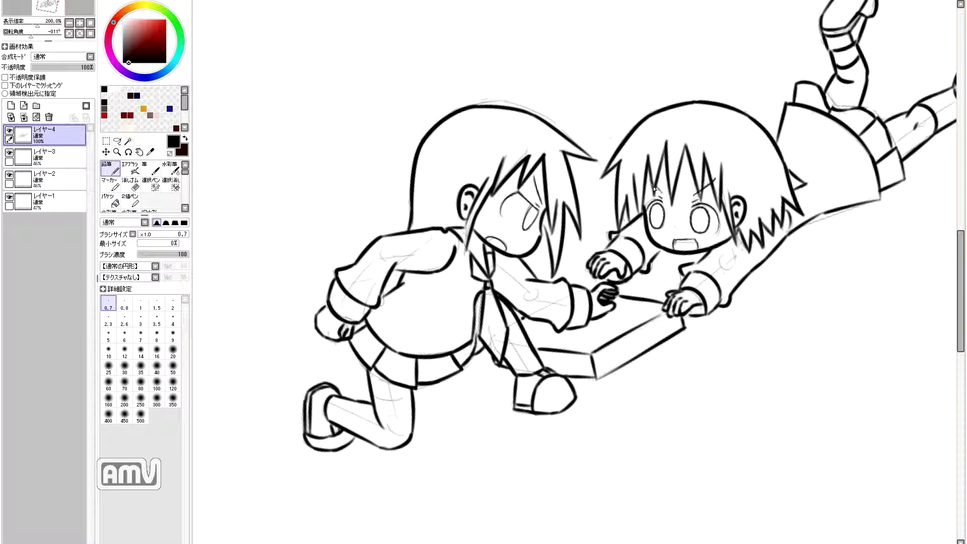
Ink fold lines on the kneeling character's sweater and on the back of the lying character's jacket.
{"action": "key", "text": "b"}
{"action": "left_click_drag", "start_coordinate": [406, 255], "coordinate": [432, 272]}
{"action": "left_click_drag", "start_coordinate": [801, 145], "coordinate": [832, 182]}
{"action": "key", "text": "n"}
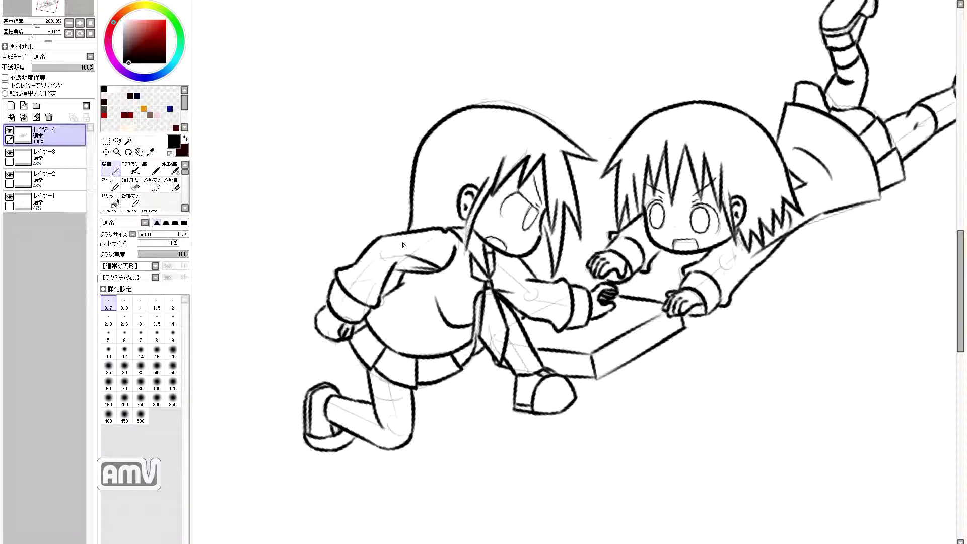
Hide the three sketch layers and add eyelid lines, inner eye outlines and cheek marks to the faces with the 0.7 pencil.
{"action": "key", "text": "Home"}
{"action": "scroll", "coordinate": [569, 282], "scroll_direction": "up", "scroll_amount": 5}
{"action": "key", "text": "Home"}
{"action": "scroll", "coordinate": [569, 314], "scroll_direction": "up", "scroll_amount": 5}
{"action": "scroll", "coordinate": [569, 314], "scroll_direction": "down", "scroll_amount": 1}
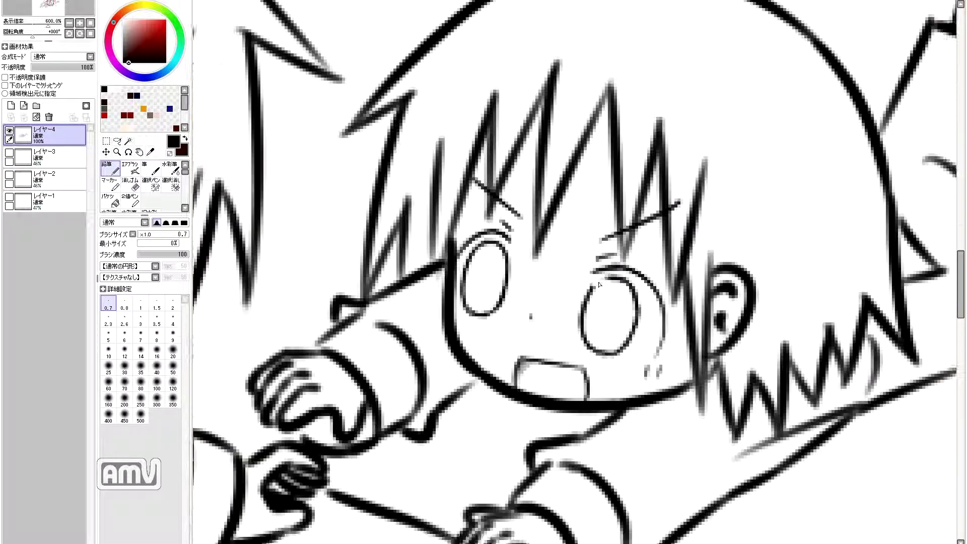
{"action": "left_click_drag", "start_coordinate": [202, 242], "coordinate": [396, 291]}
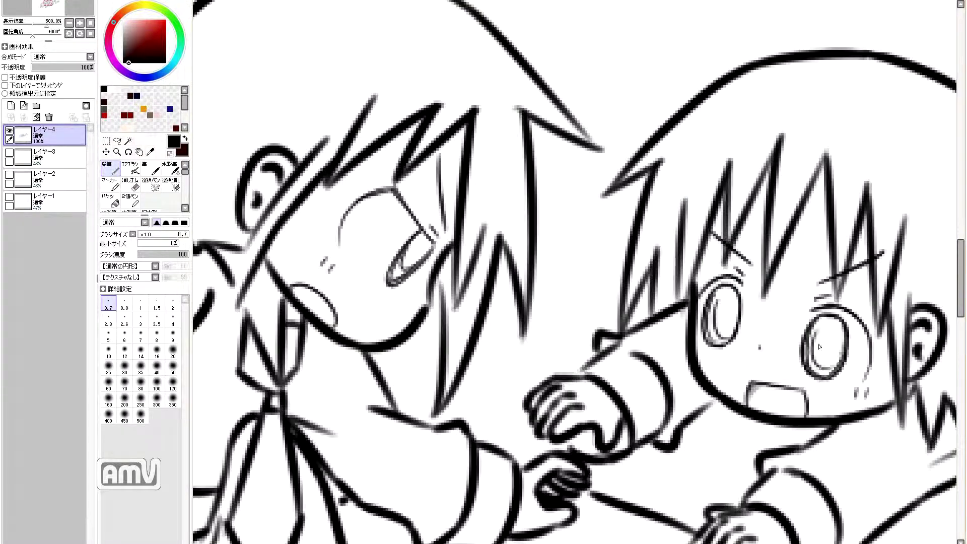
Ink dark accents beneath the hands on the box and fold lines on the kneeling character's rear sleeve with the size 5 brush.
{"action": "key", "text": "Home"}
{"action": "key", "text": "b"}
{"action": "scroll", "coordinate": [397, 249], "scroll_direction": "up", "scroll_amount": 4}
{"action": "key", "text": "Home"}
{"action": "scroll", "coordinate": [554, 317], "scroll_direction": "up", "scroll_amount": 4}
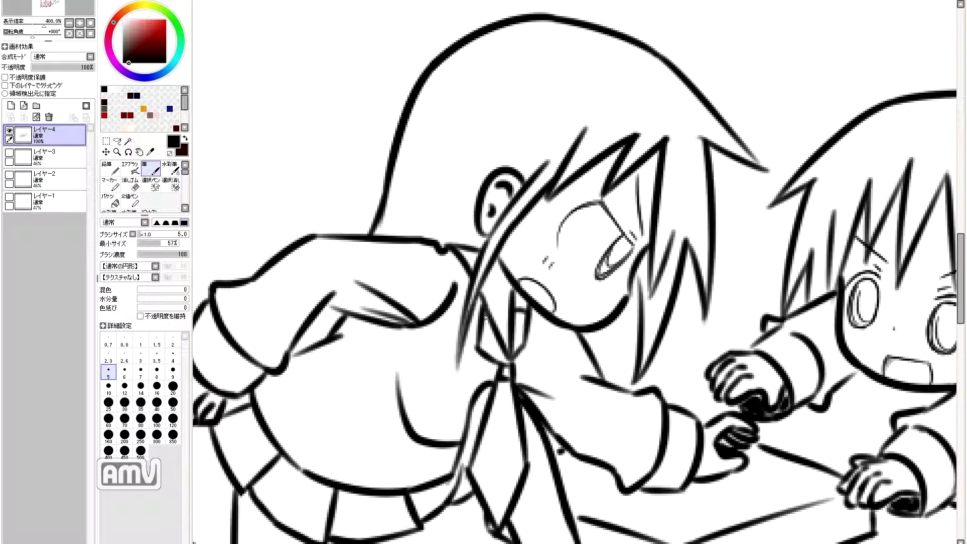
Clean up the line art and add shadow and fold accents under the kneeling character's skirt, at the knee and beneath the rear arm.
{"action": "key", "text": "Home"}
{"action": "scroll", "coordinate": [665, 286], "scroll_direction": "up", "scroll_amount": 3}
{"action": "key", "text": "Home"}
{"action": "scroll", "coordinate": [745, 285], "scroll_direction": "up", "scroll_amount": 5}
{"action": "key", "text": "Home"}
{"action": "scroll", "coordinate": [463, 322], "scroll_direction": "up", "scroll_amount": 4}
{"action": "key", "text": "Home"}
{"action": "scroll", "coordinate": [675, 330], "scroll_direction": "up", "scroll_amount": 4}
{"action": "key", "text": "e"}
{"action": "key", "text": "Home"}
{"action": "key", "text": "b"}
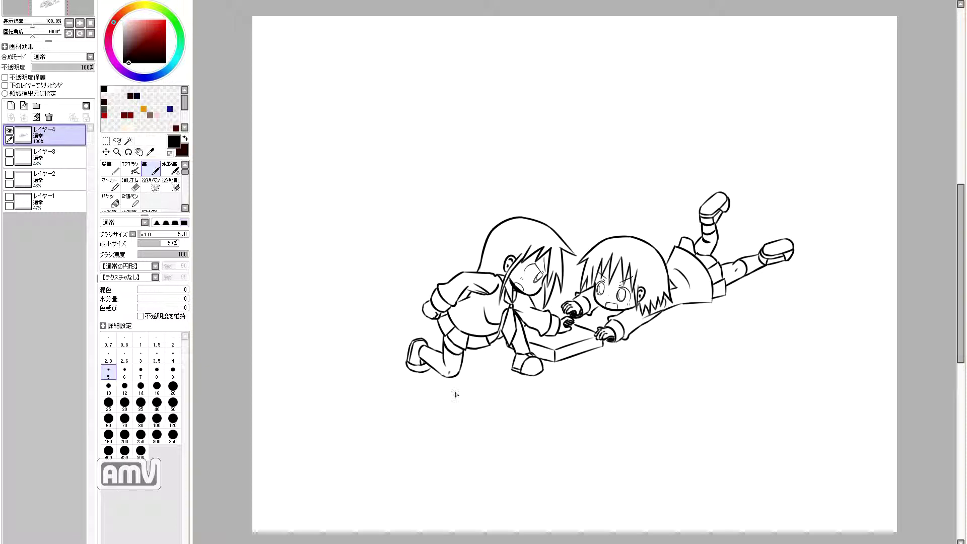
{"action": "scroll", "coordinate": [488, 318], "scroll_direction": "up", "scroll_amount": 4}
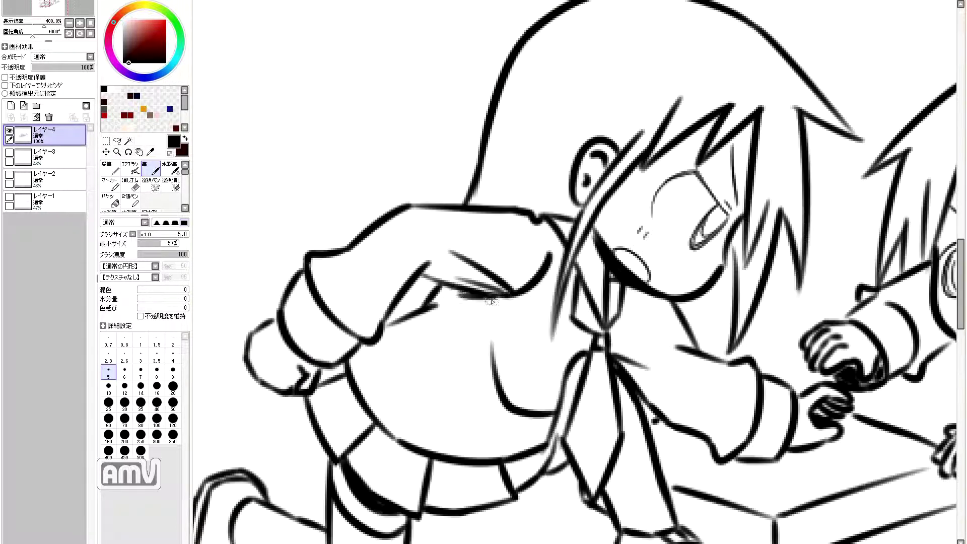